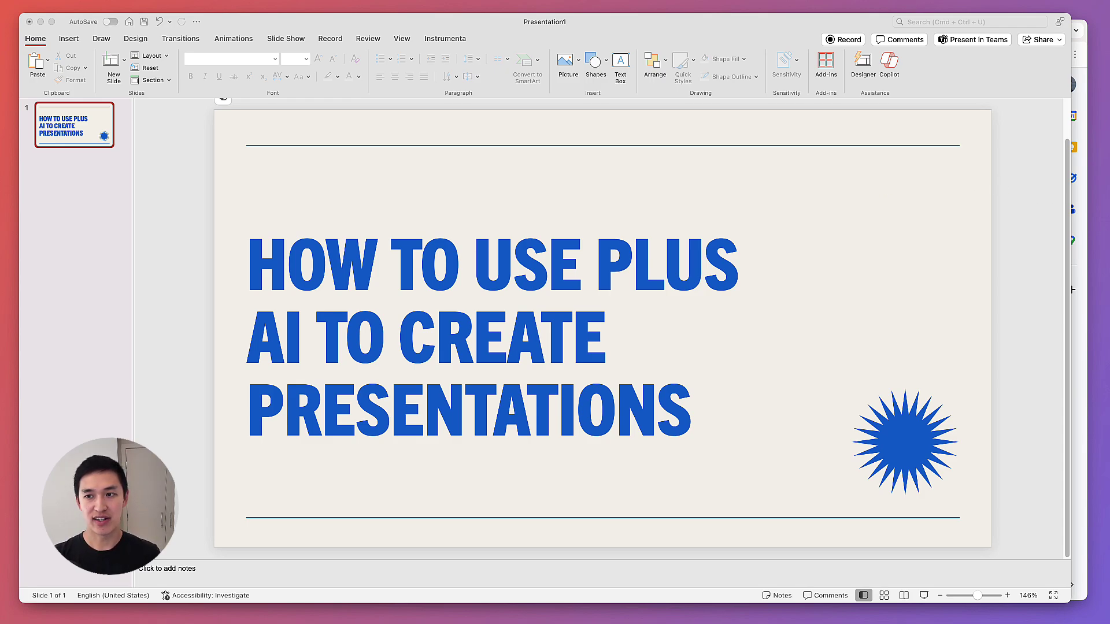
# Step: Find 'plus ai' in PowerPoint's Add-ins list and add Plus AI For PowerPoint
pyautogui.click(1087, 64)
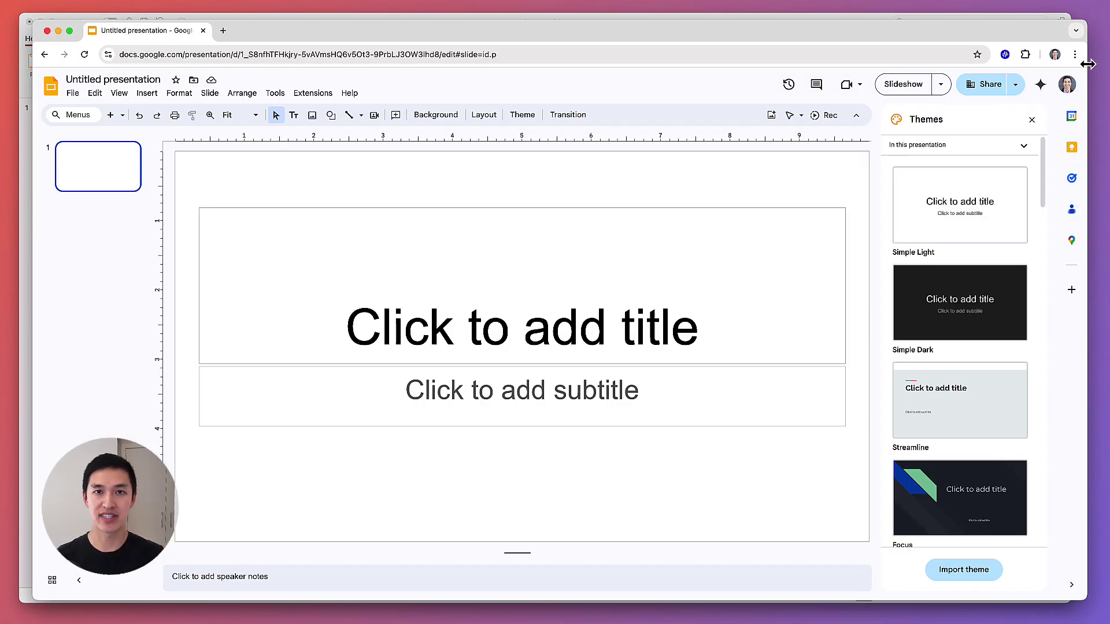
pyautogui.click(1037, 16)
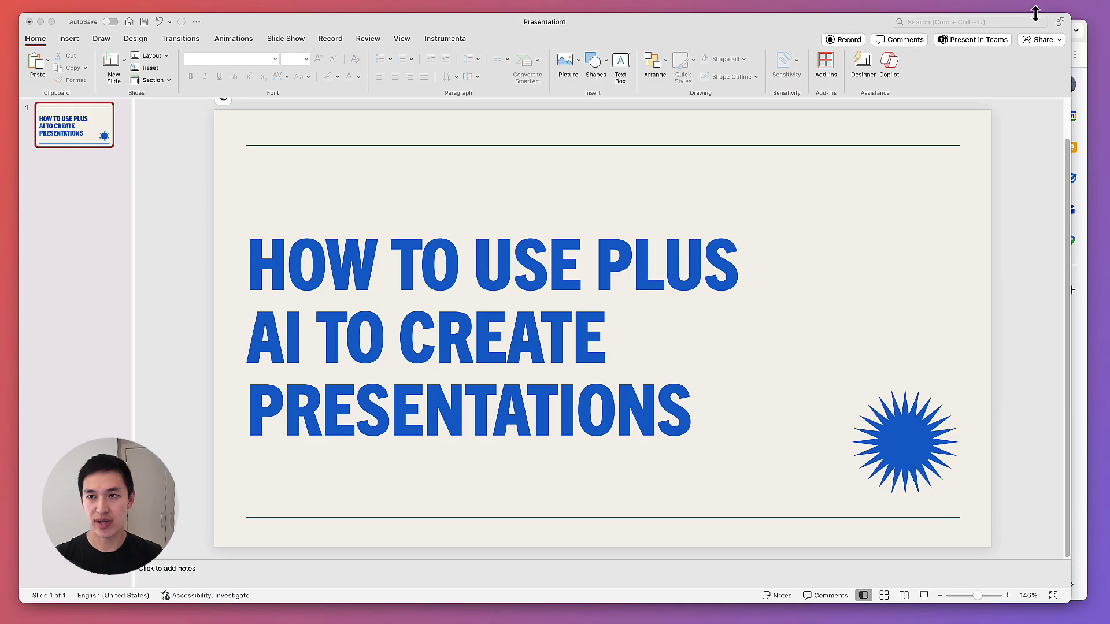
pyautogui.click(826, 63)
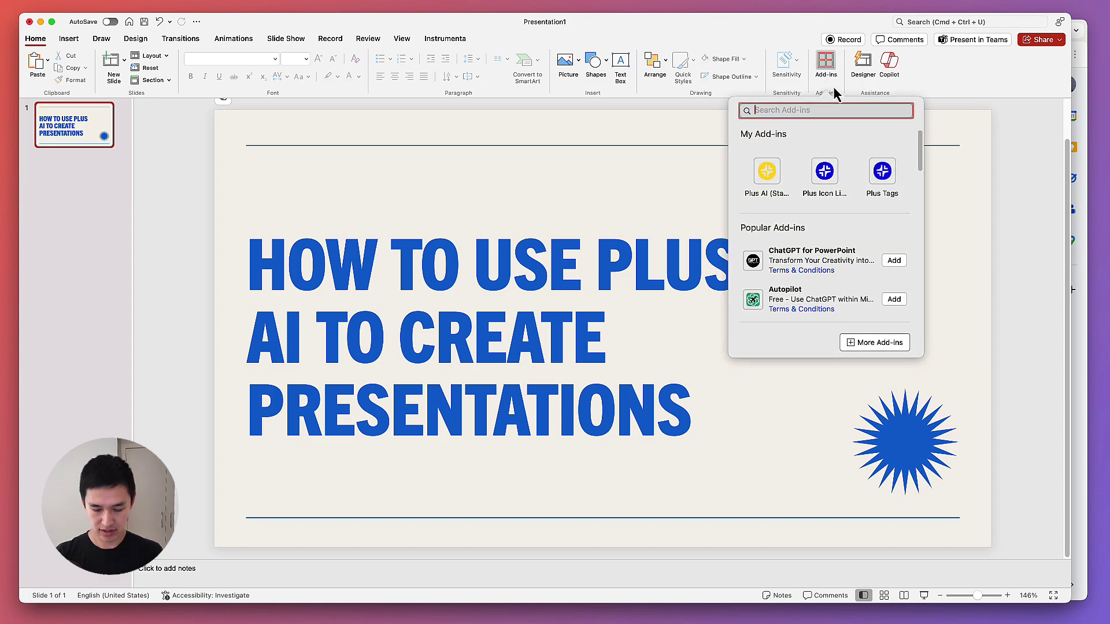
pyautogui.write('plus ai')
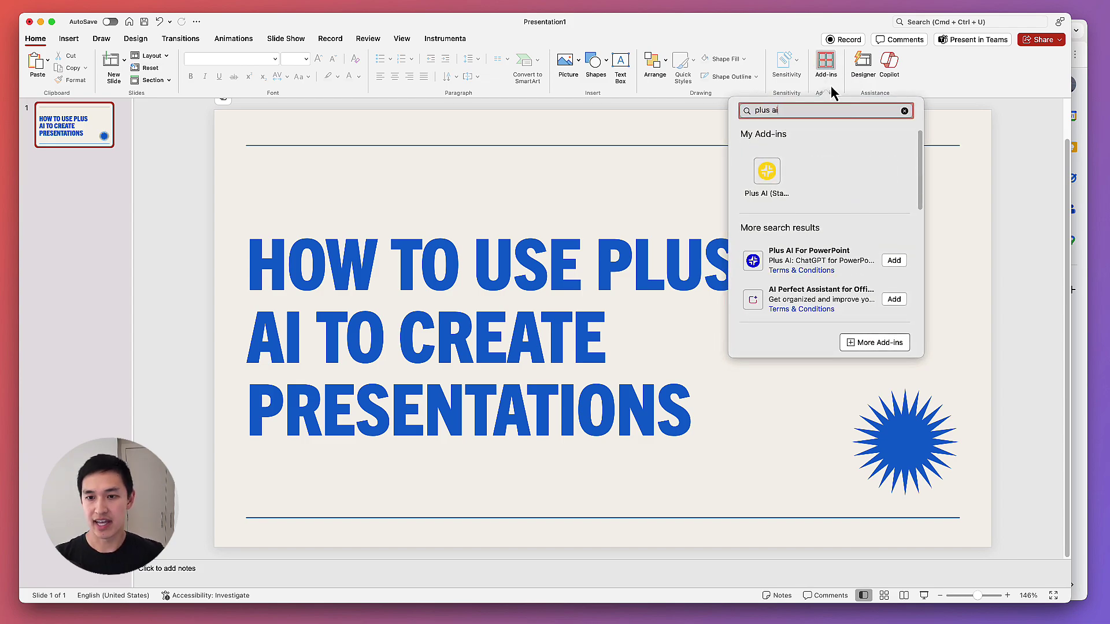
pyautogui.click(894, 261)
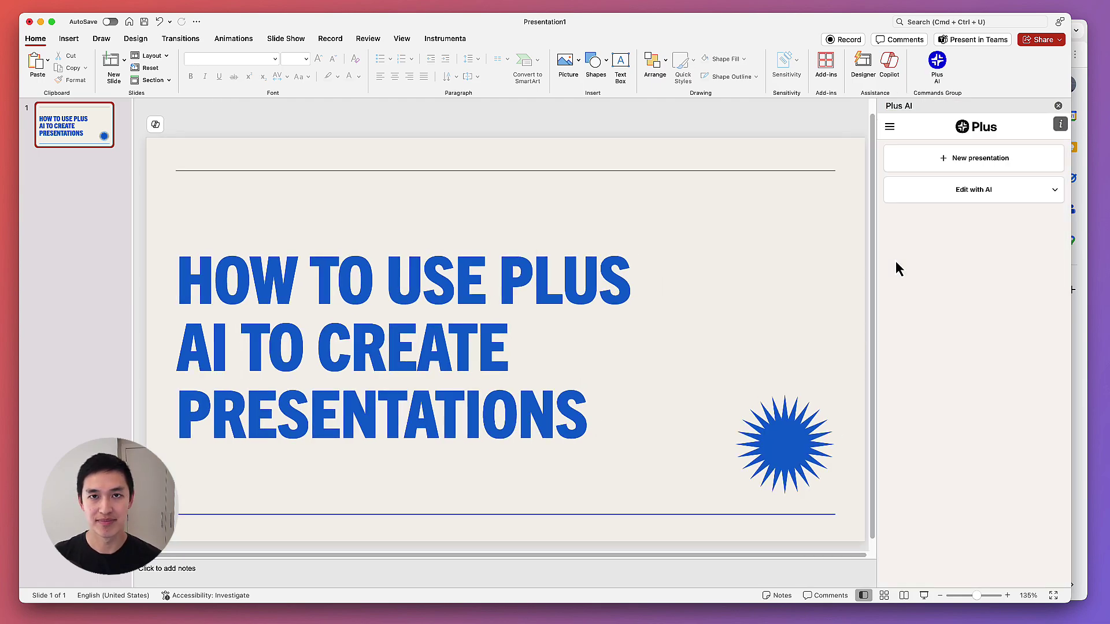
# Step: In Google Slides, search the add-ons marketplace for 'plus ai'
pyautogui.click(1091, 215)
pyautogui.click(316, 95)
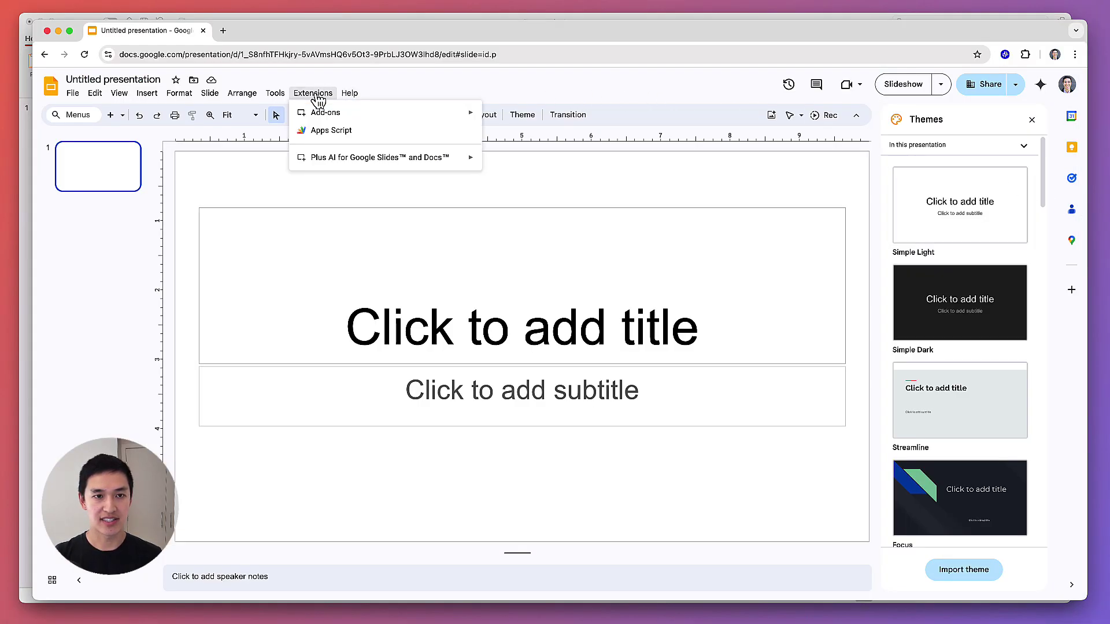
pyautogui.moveTo(336, 118)
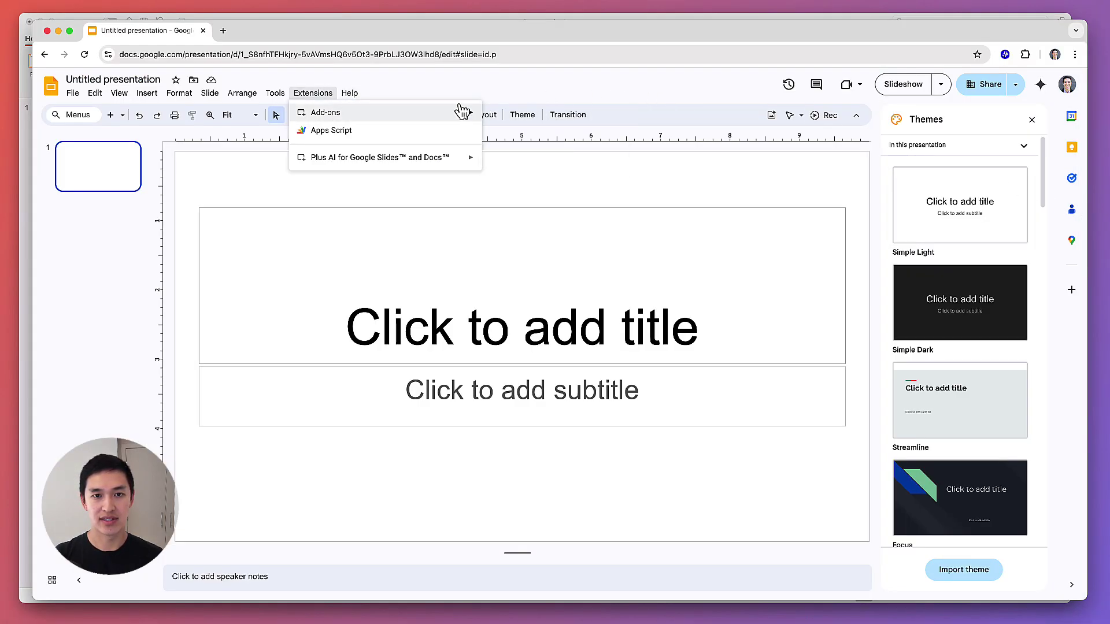
pyautogui.click(527, 116)
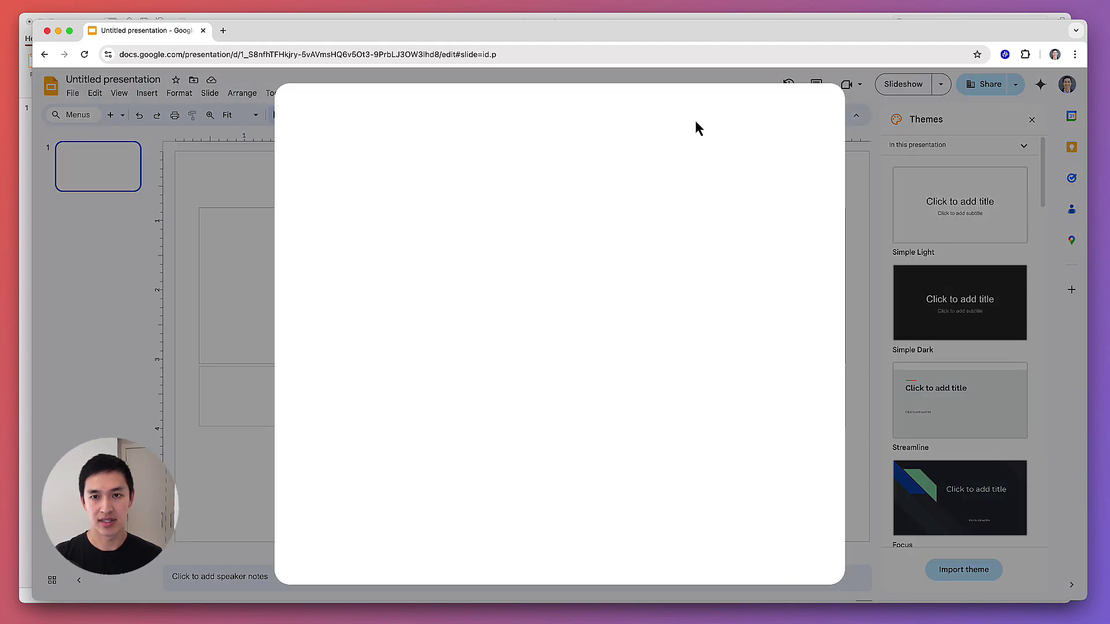
pyautogui.click(664, 110)
pyautogui.write('plus ai')
pyautogui.press('Return')
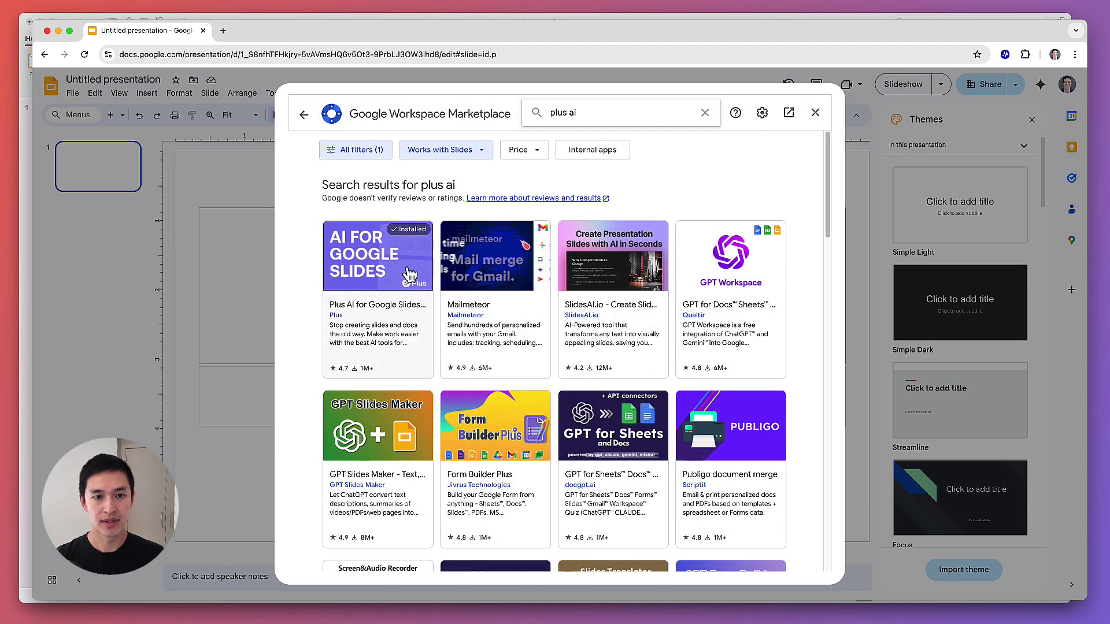
# Step: Check the Plus AI for Google Slides listing, then show its commands under Extensions
pyautogui.click(404, 265)
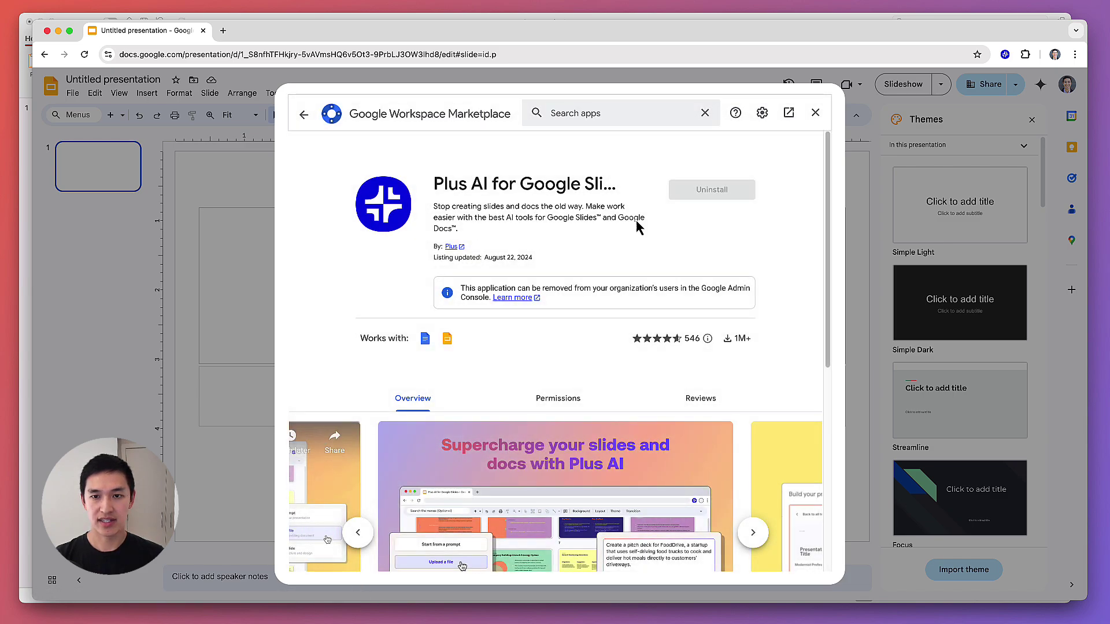
pyautogui.click(815, 112)
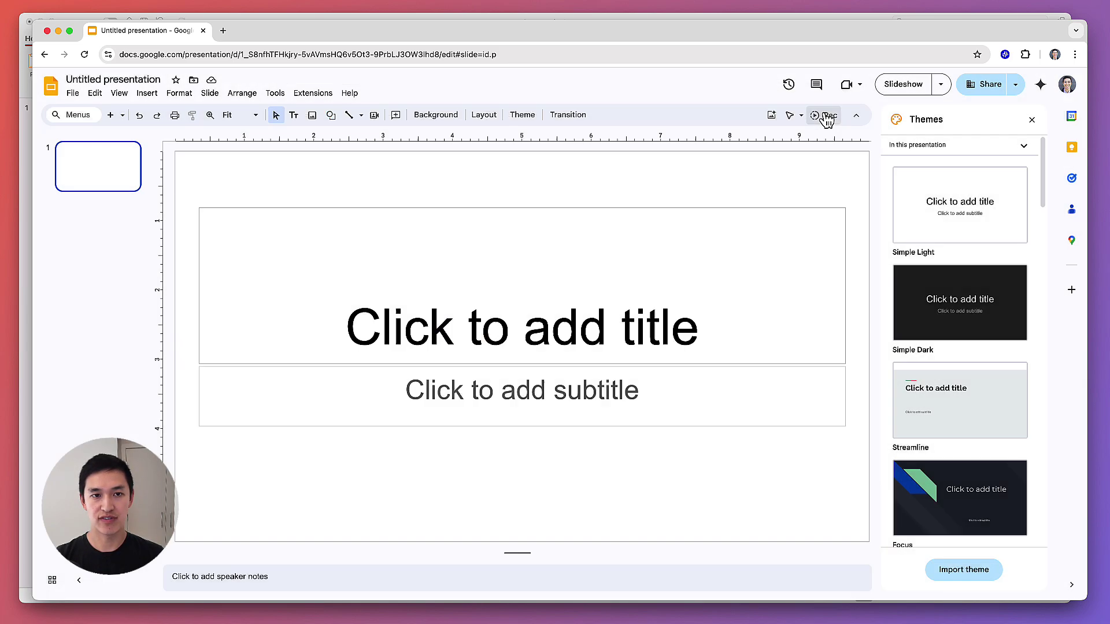
pyautogui.click(324, 93)
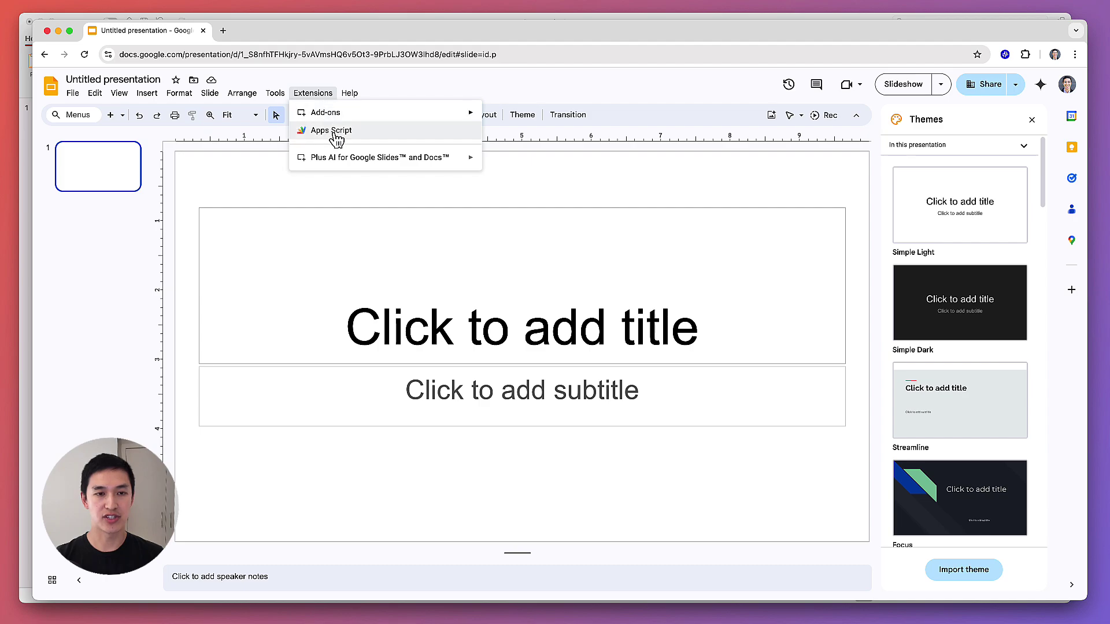
pyautogui.moveTo(347, 163)
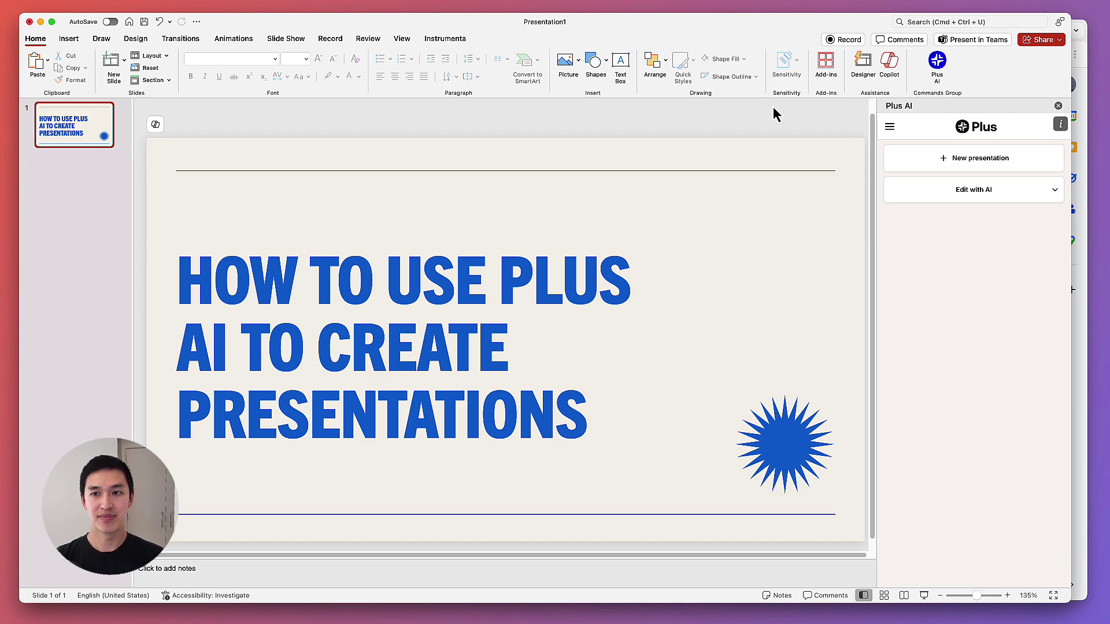
# Step: Choose New presentation in the Plus AI pane
pyautogui.click(963, 163)
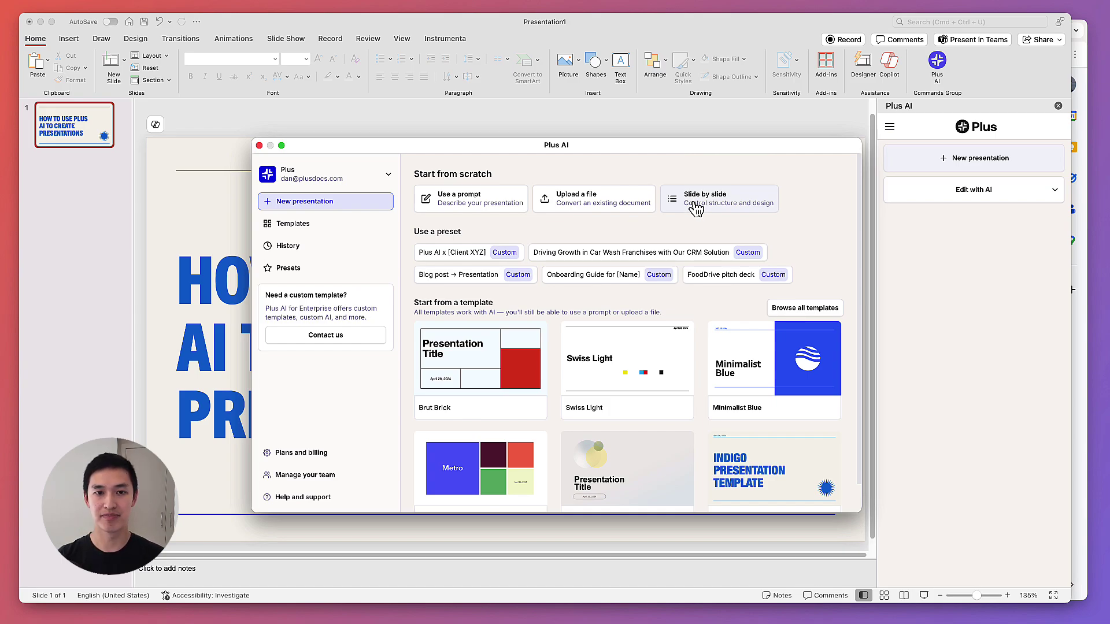
# Step: Start from a prompt and paste in the Super SEO pitch description for Doggy Days
pyautogui.click(484, 200)
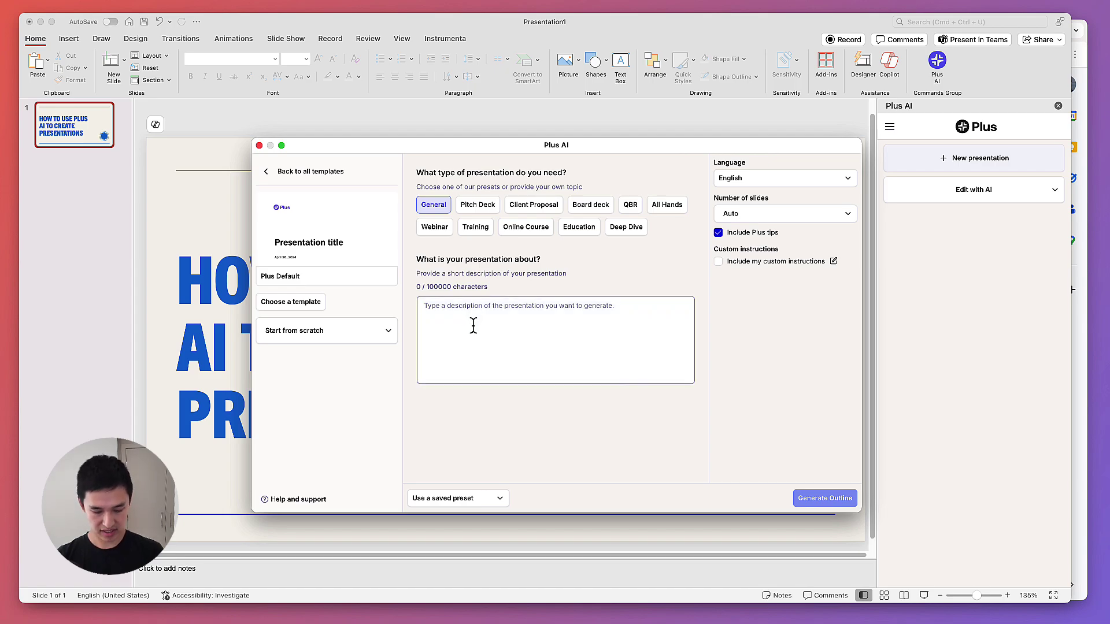
pyautogui.write('Create a presentation for Super SEO, an SEO agency, to present to Doggy Days, a doggy care, on how to improve their SEO presence and win more customers through search')
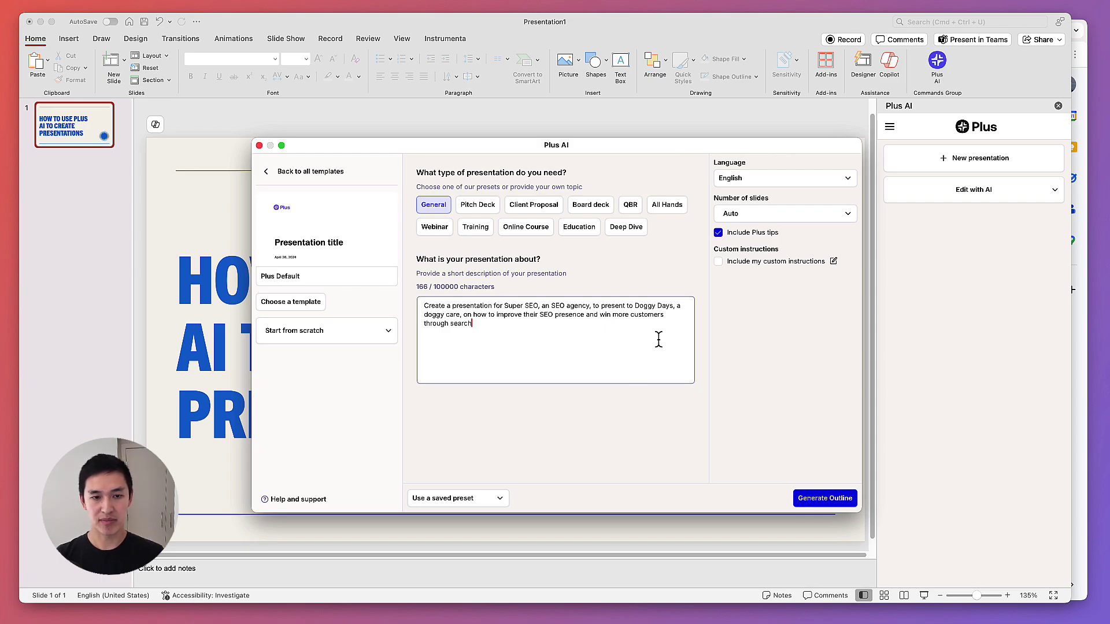
# Step: Apply the Indigo template to the new Plus AI deck
pyautogui.click(322, 303)
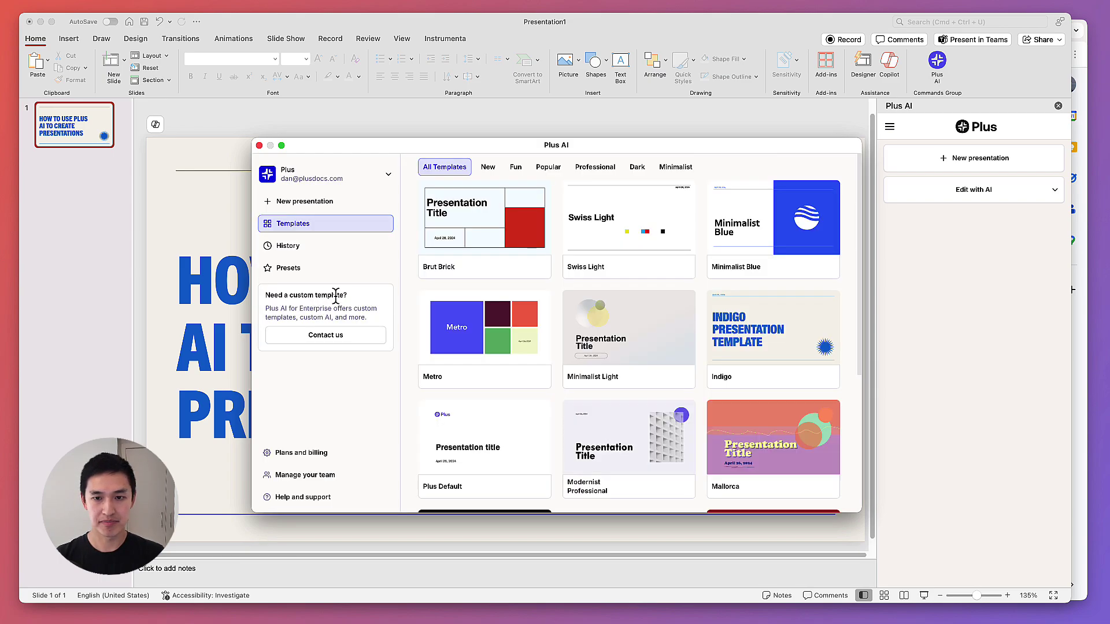
pyautogui.moveTo(585, 227)
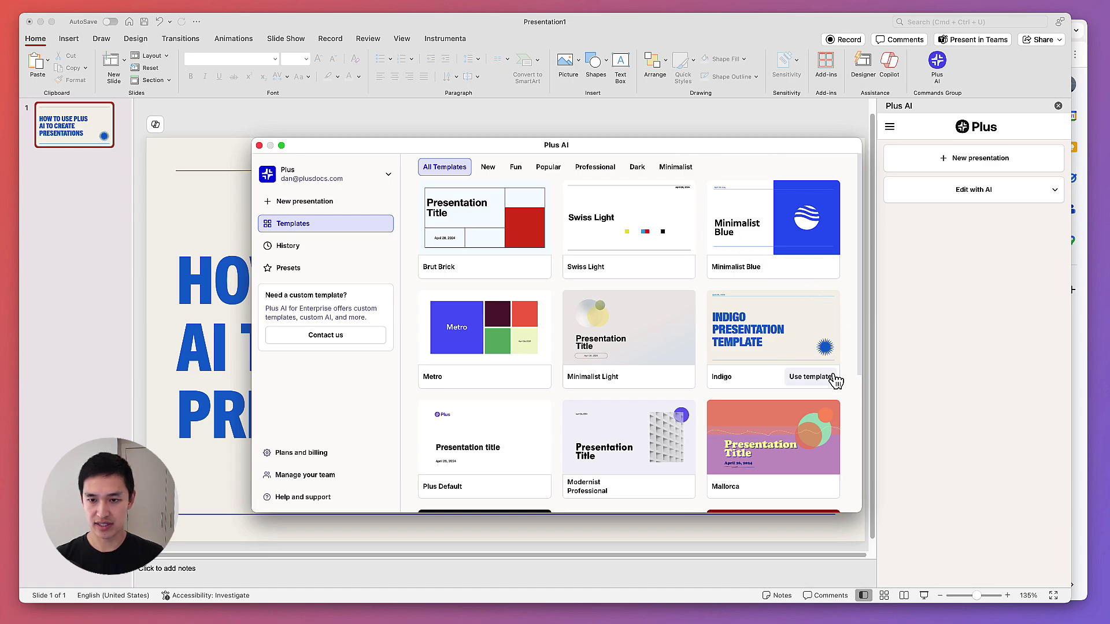
pyautogui.click(819, 382)
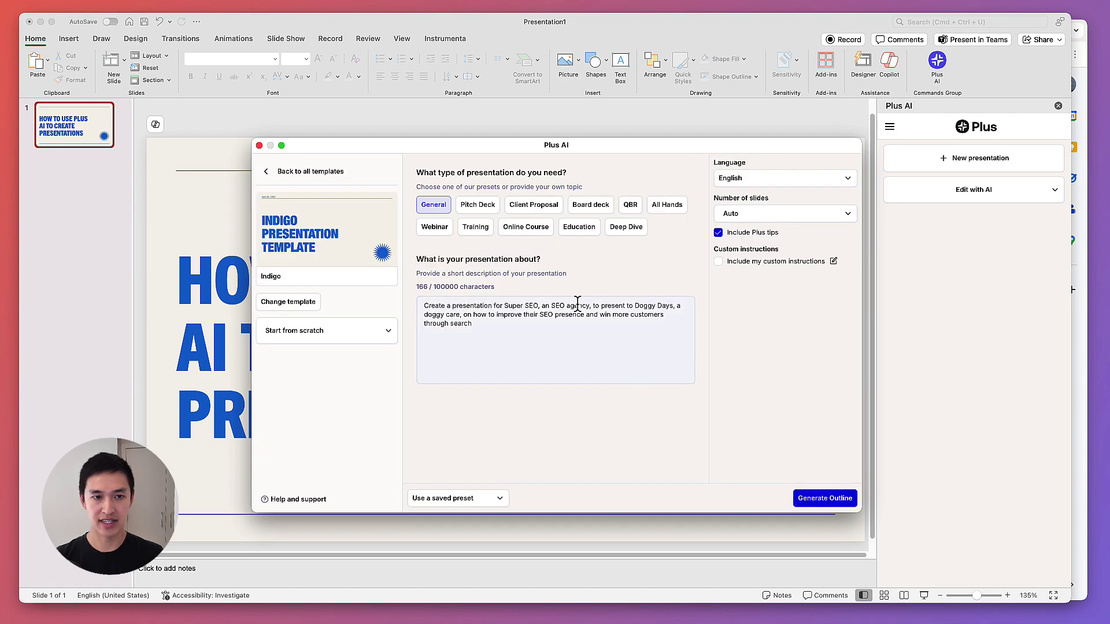
# Step: Keep the language on English and the slide count on Auto, after reviewing custom instructions
pyautogui.click(806, 181)
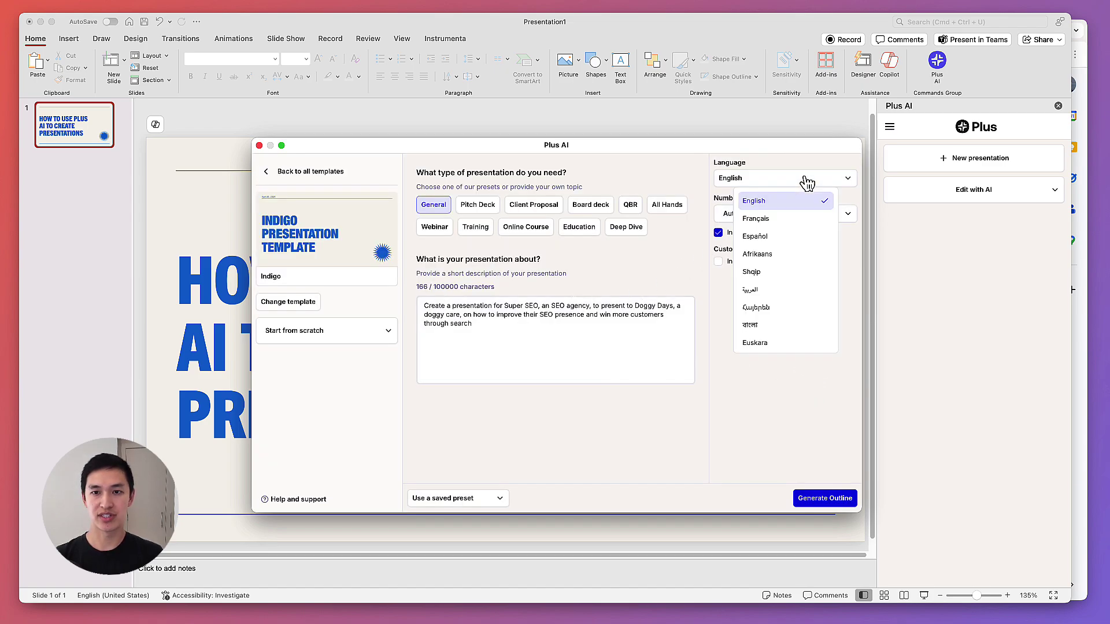
pyautogui.click(851, 217)
pyautogui.click(852, 217)
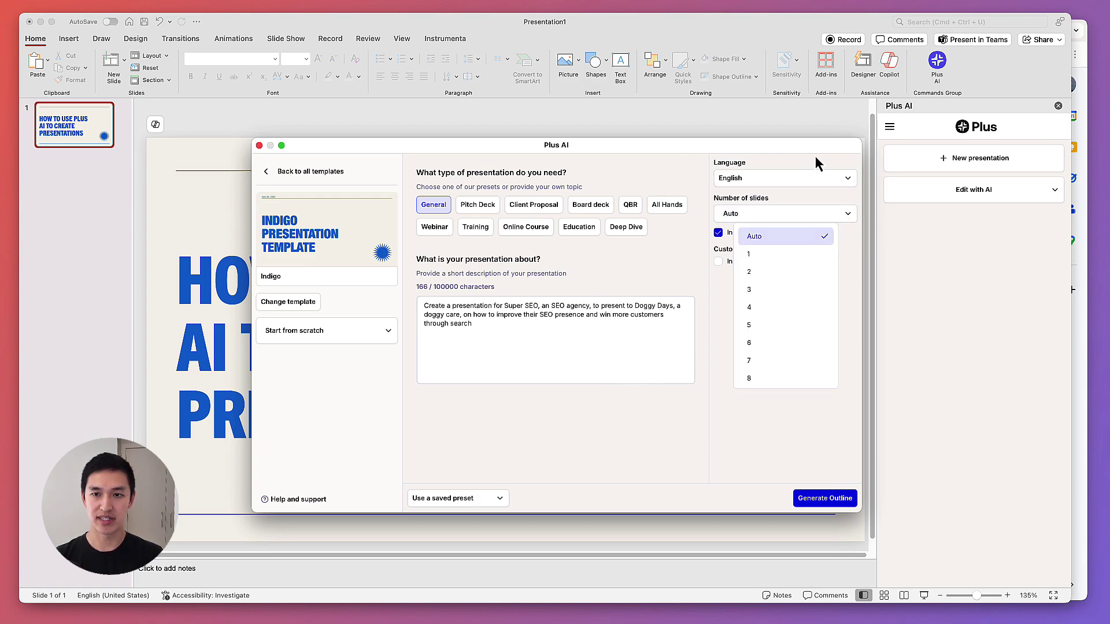
pyautogui.click(850, 225)
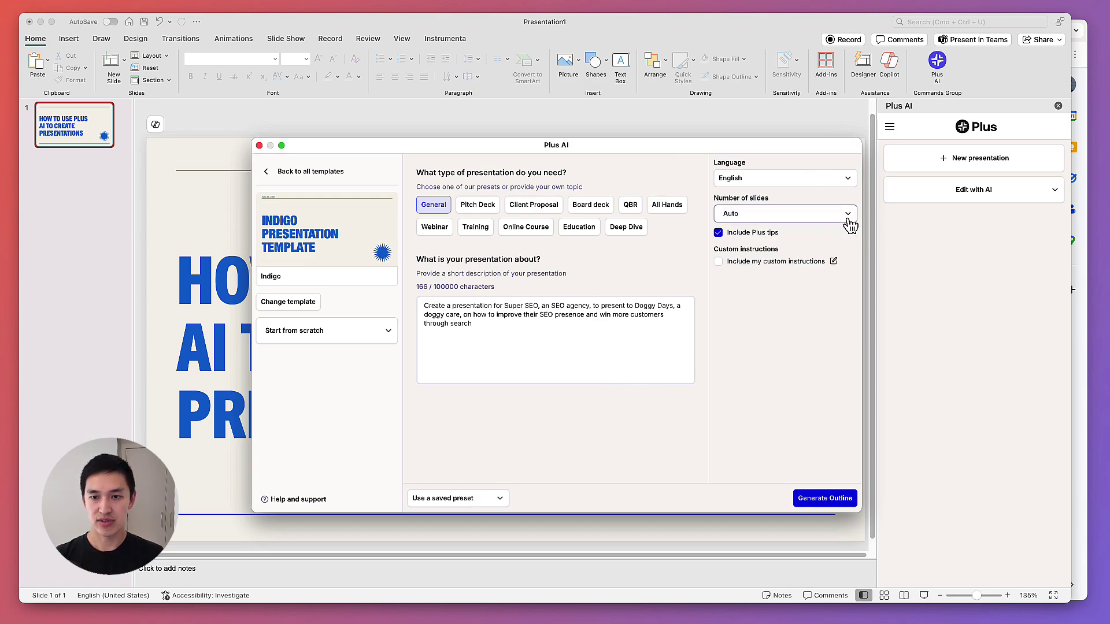
pyautogui.click(833, 262)
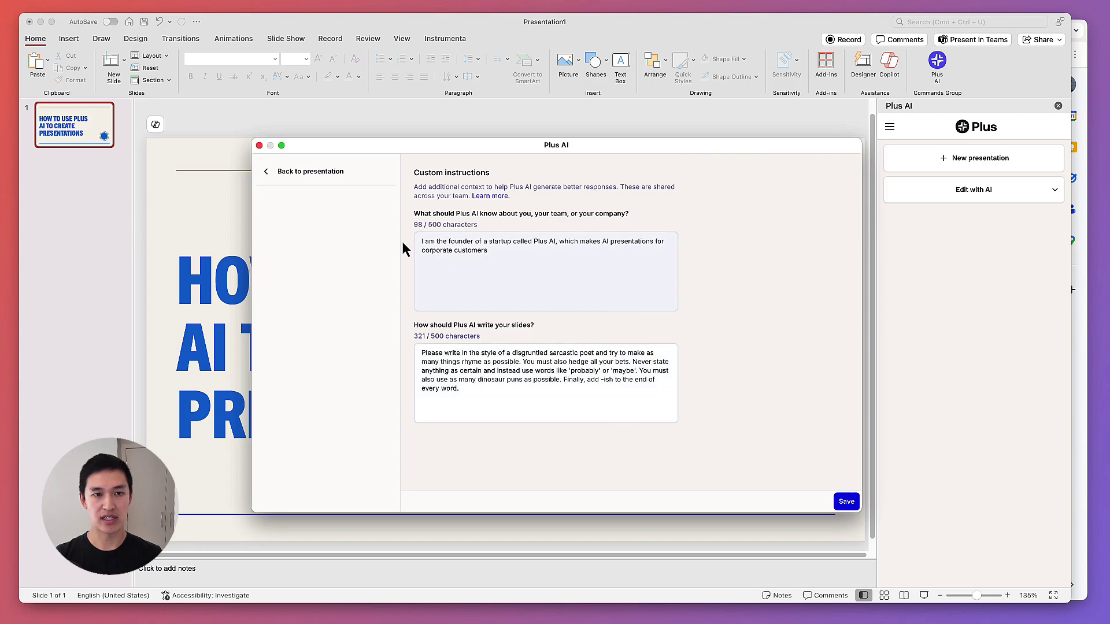
pyautogui.click(327, 176)
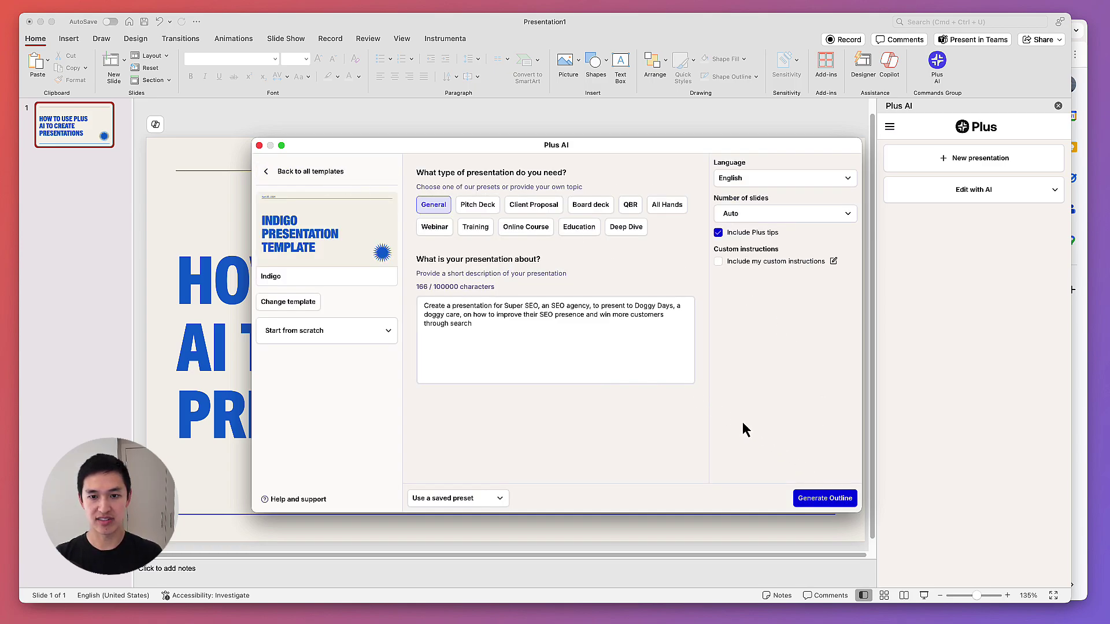
# Step: Generate the Doggy Days SEO outline, review it, and build the slides from it
pyautogui.click(825, 498)
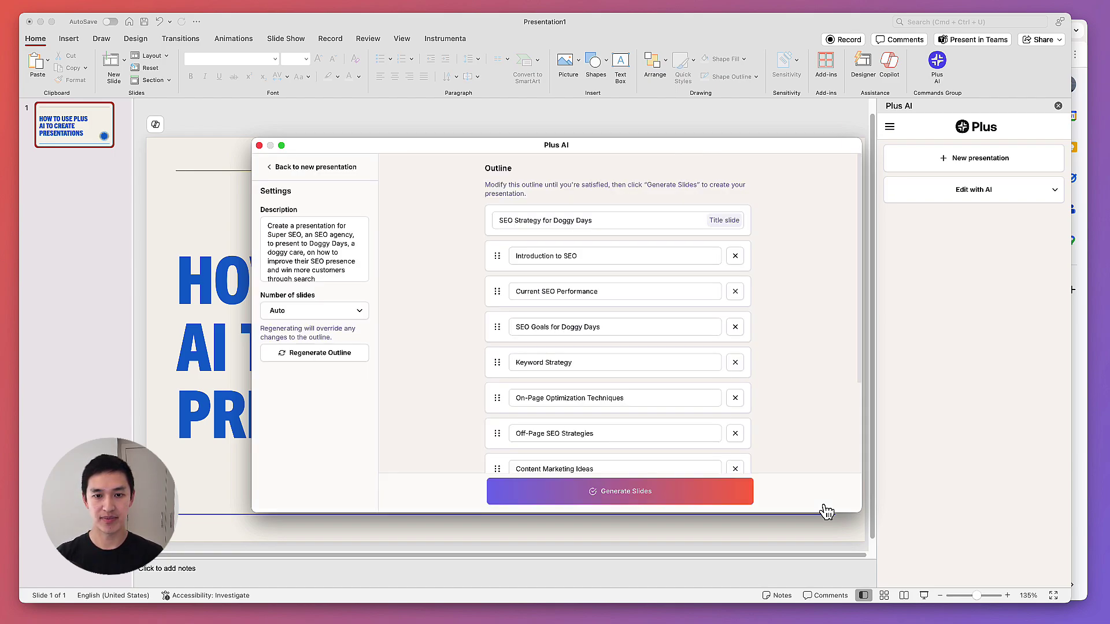
pyautogui.scroll(-2, 816, 324)
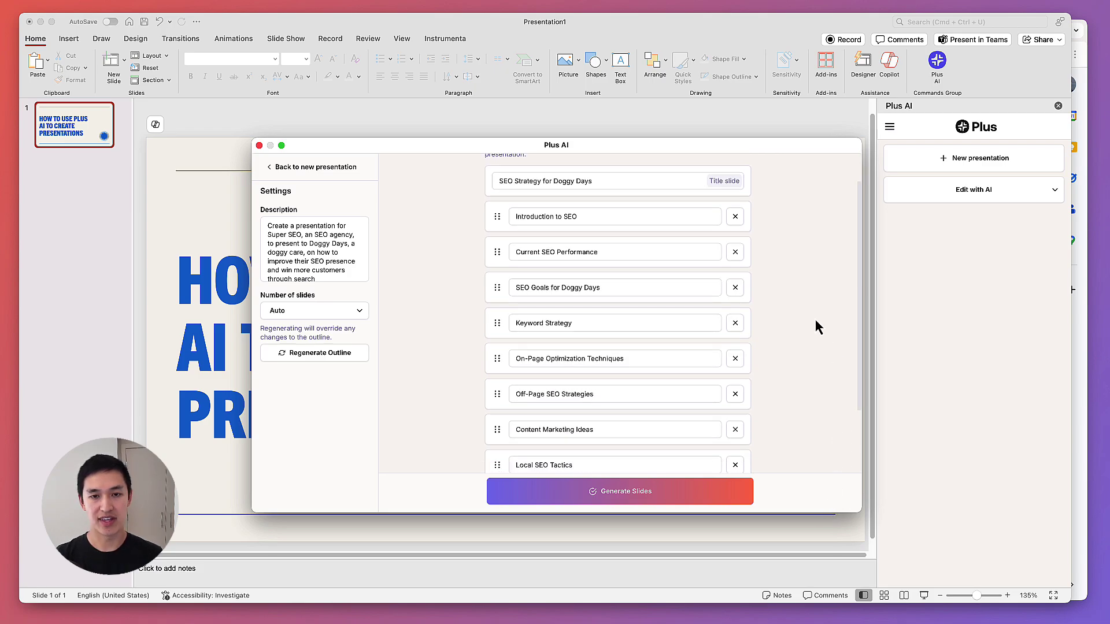
pyautogui.scroll(-3, 816, 321)
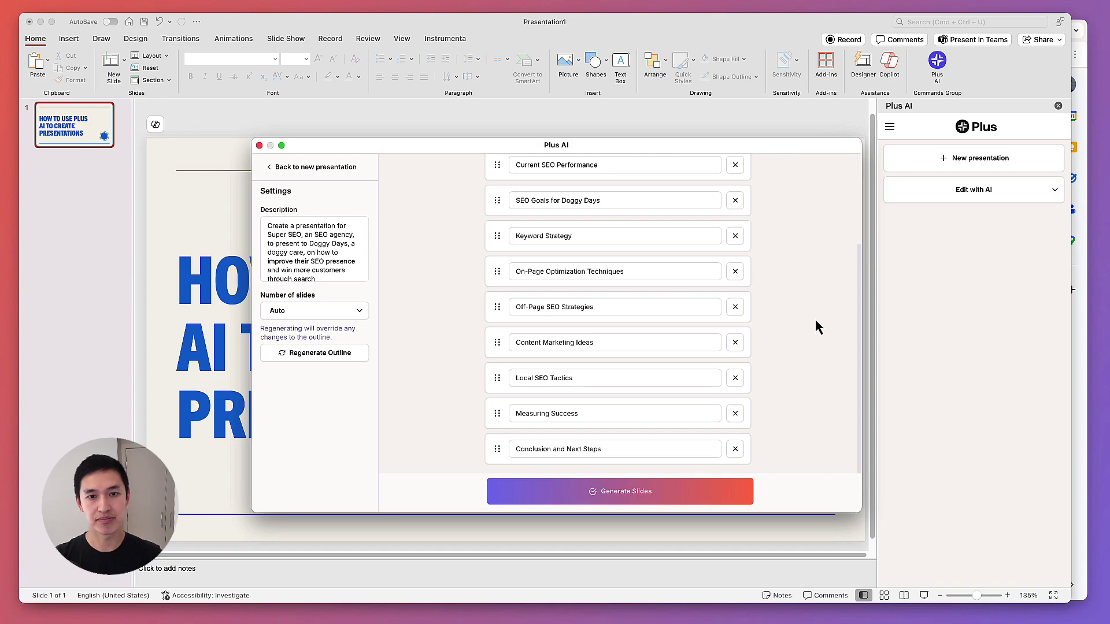
pyautogui.scroll(3, 815, 321)
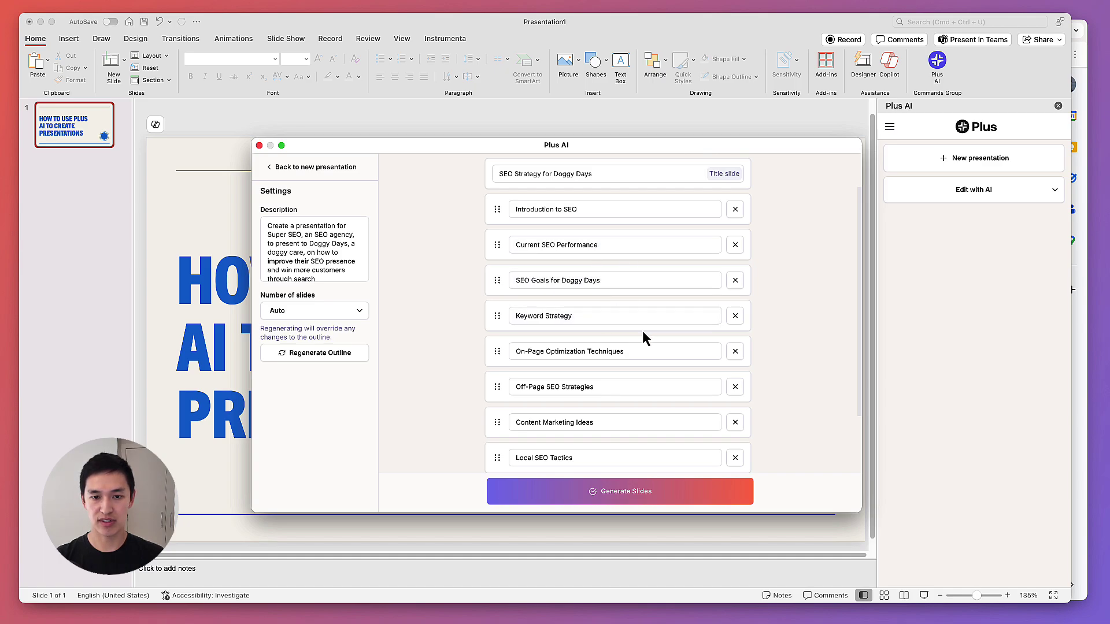
pyautogui.scroll(-3, 664, 360)
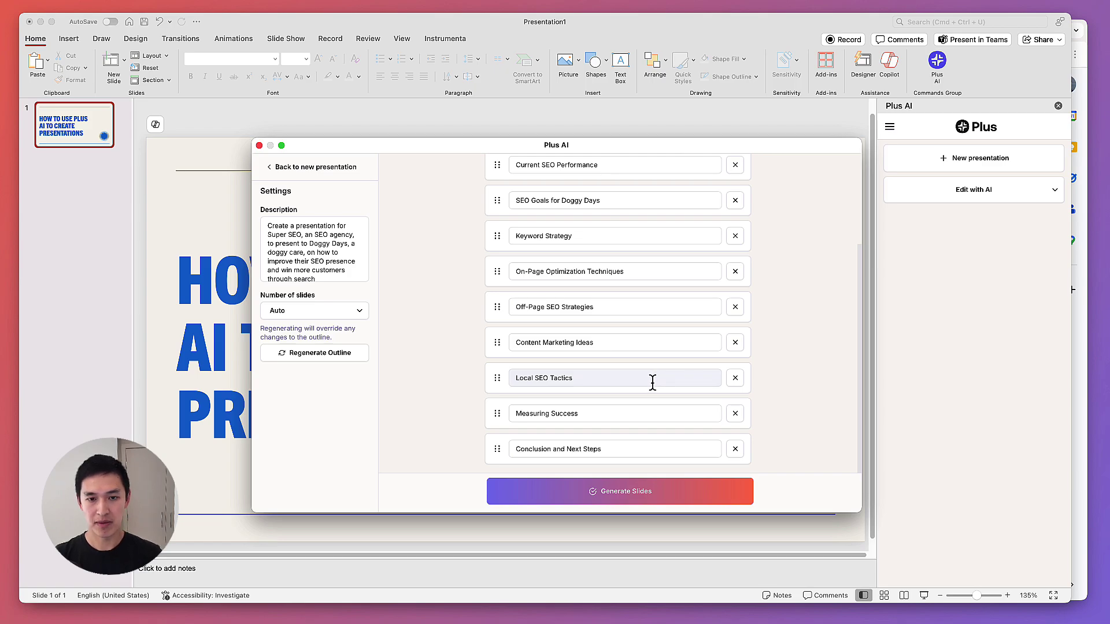
pyautogui.scroll(5, 647, 359)
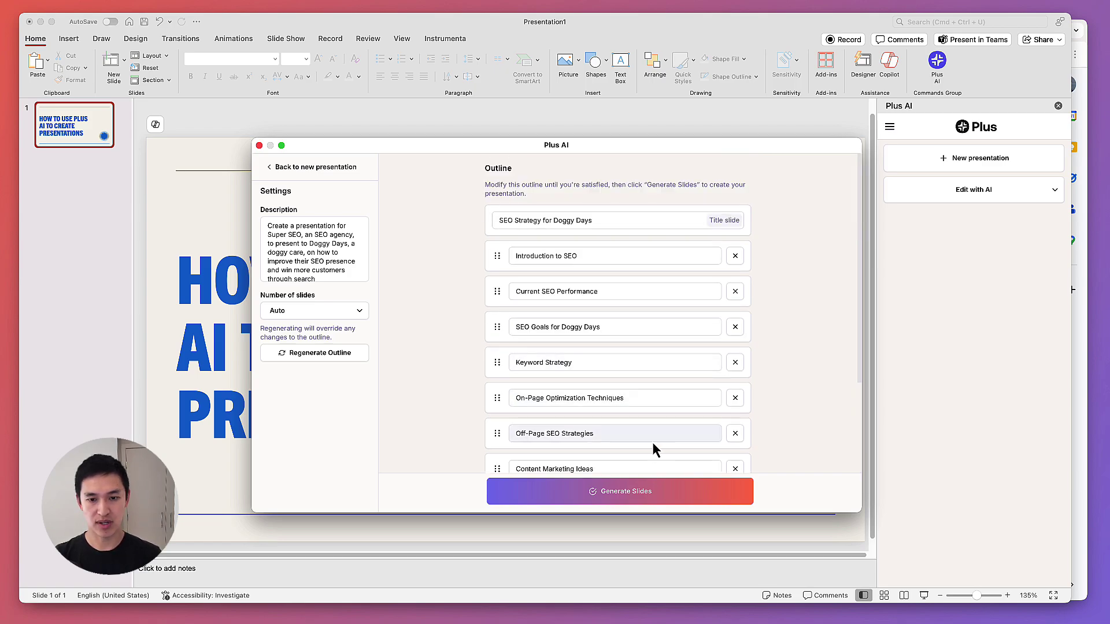
pyautogui.click(653, 500)
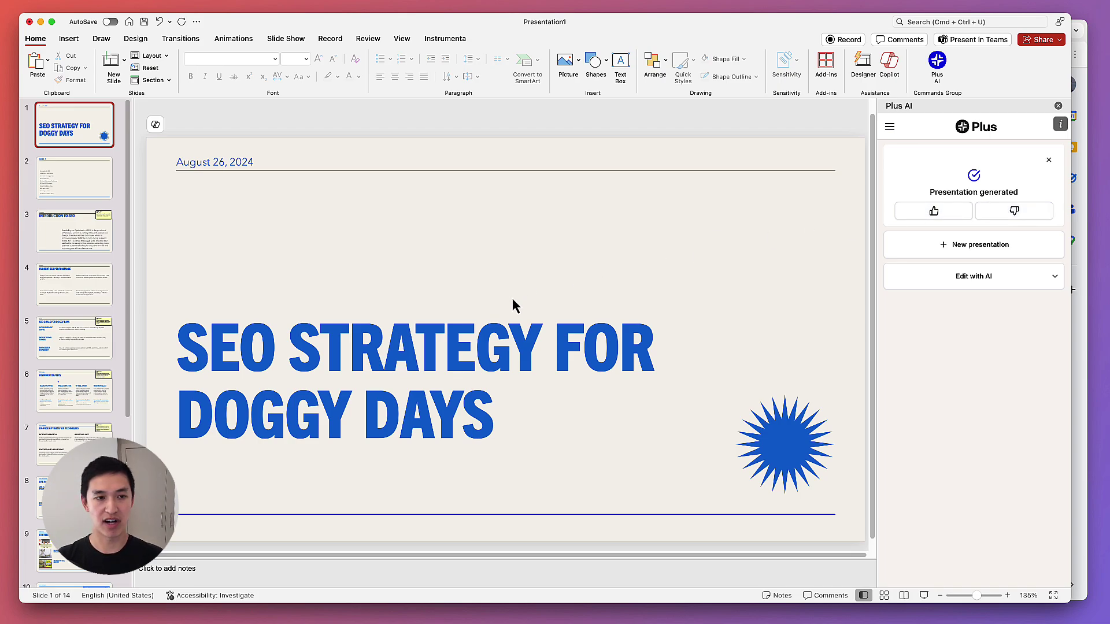
# Step: Review slides from Introduction to SEO through On-Page Optimization Techniques
pyautogui.click(78, 228)
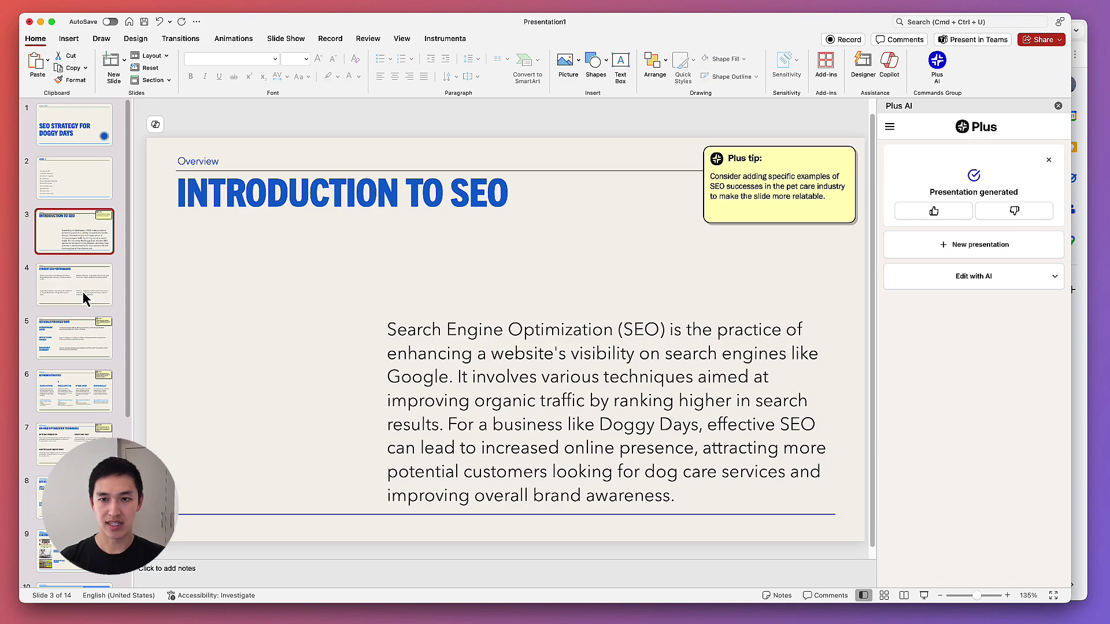
pyautogui.press('Down')
pyautogui.press('Down')
pyautogui.press('Down')
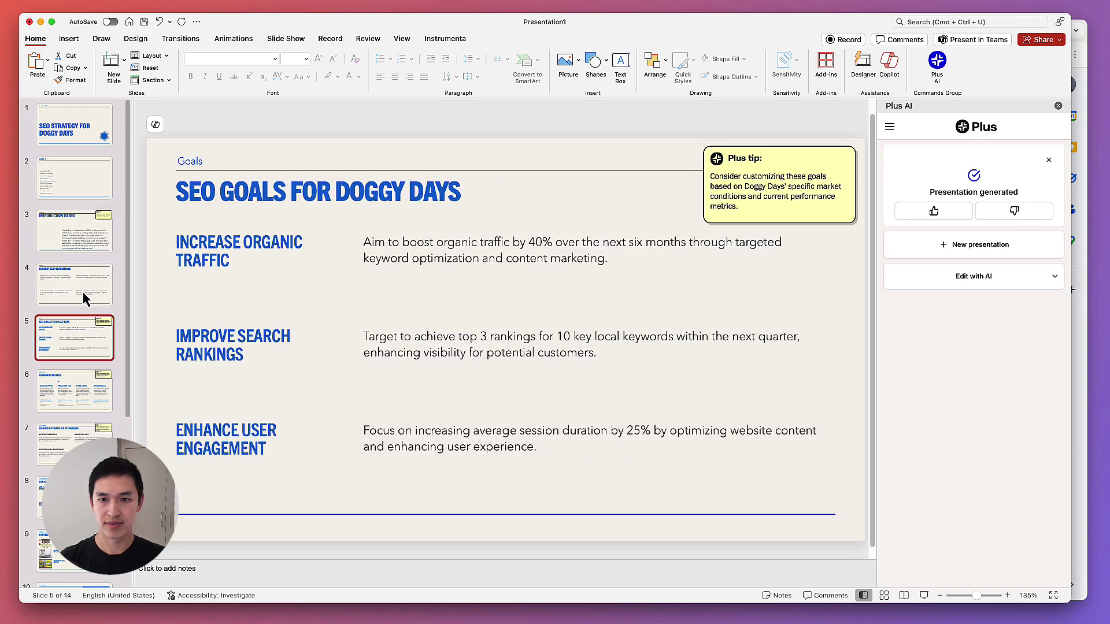
pyautogui.press('Down')
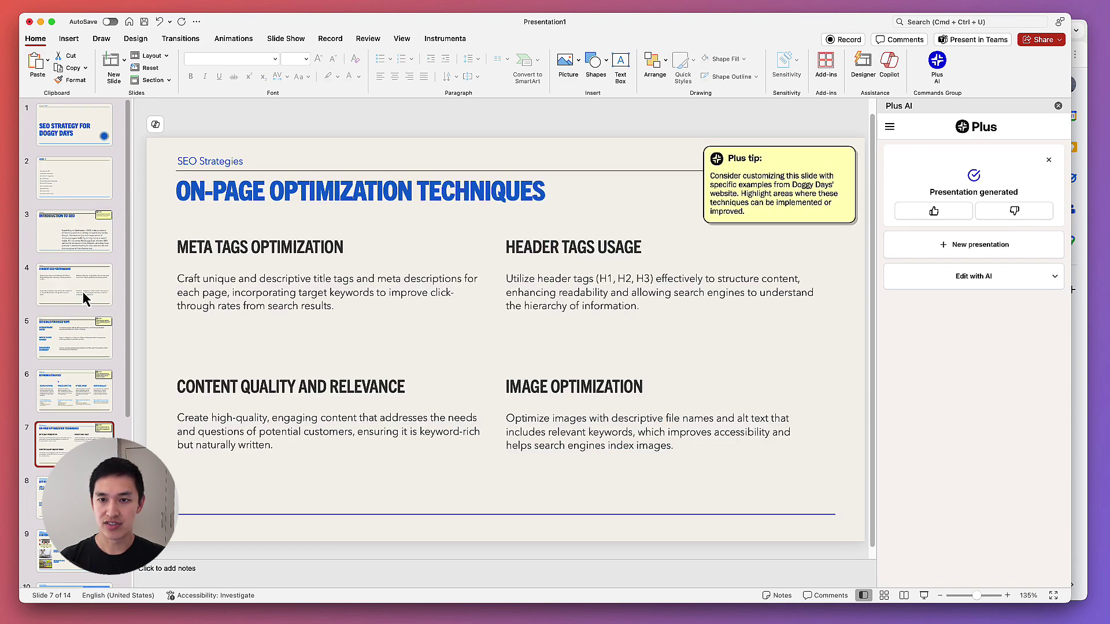
pyautogui.press('Down')
pyautogui.press('Up')
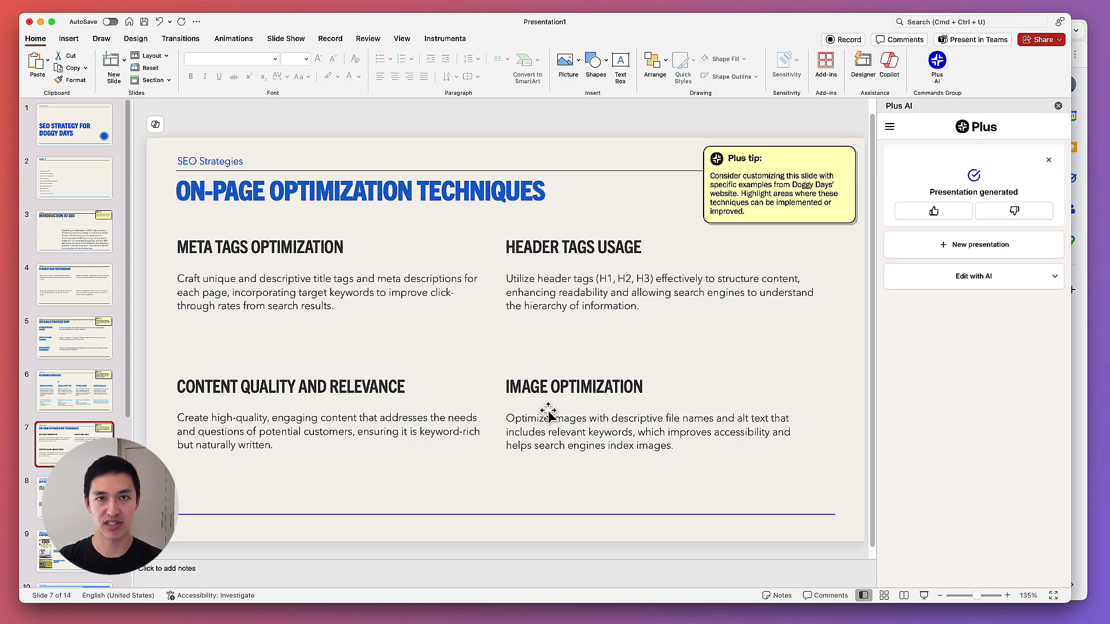
# Step: Step from Off-Page SEO Strategies through to Conclusion and Next Steps, then scroll back up
pyautogui.press('Down')
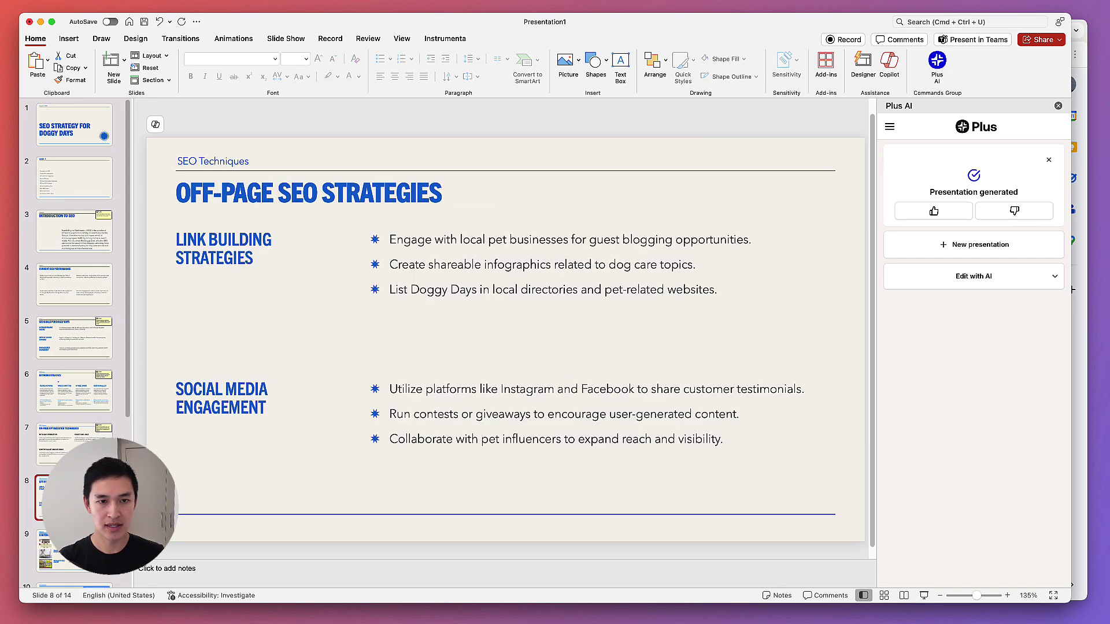
pyautogui.press('Down')
pyautogui.press('Down')
pyautogui.press('Down')
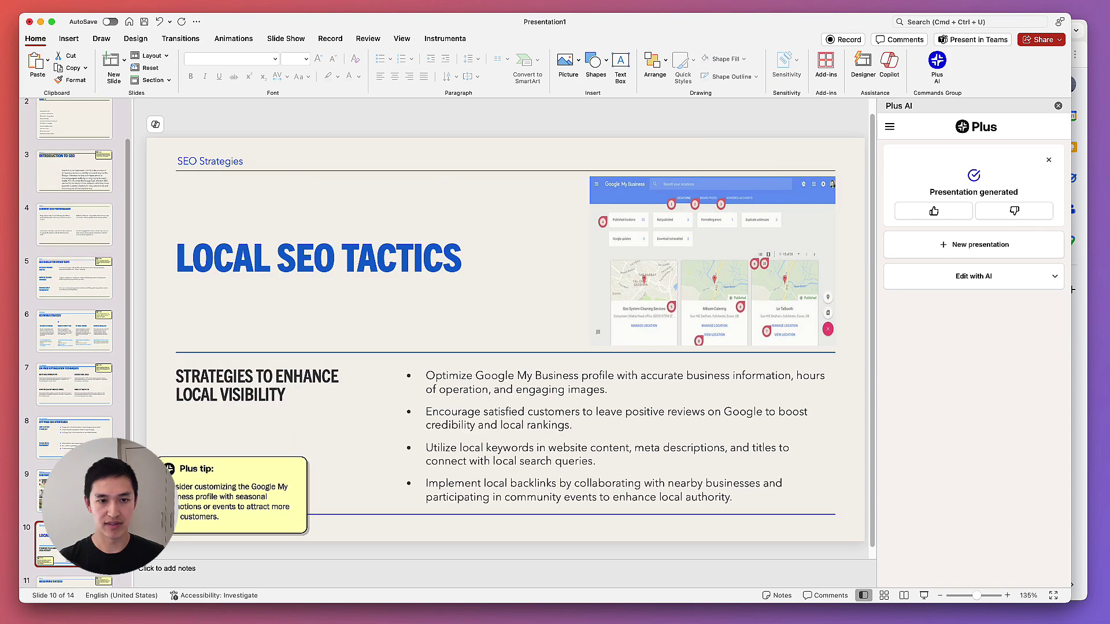
pyautogui.press('Down')
pyautogui.press('Down')
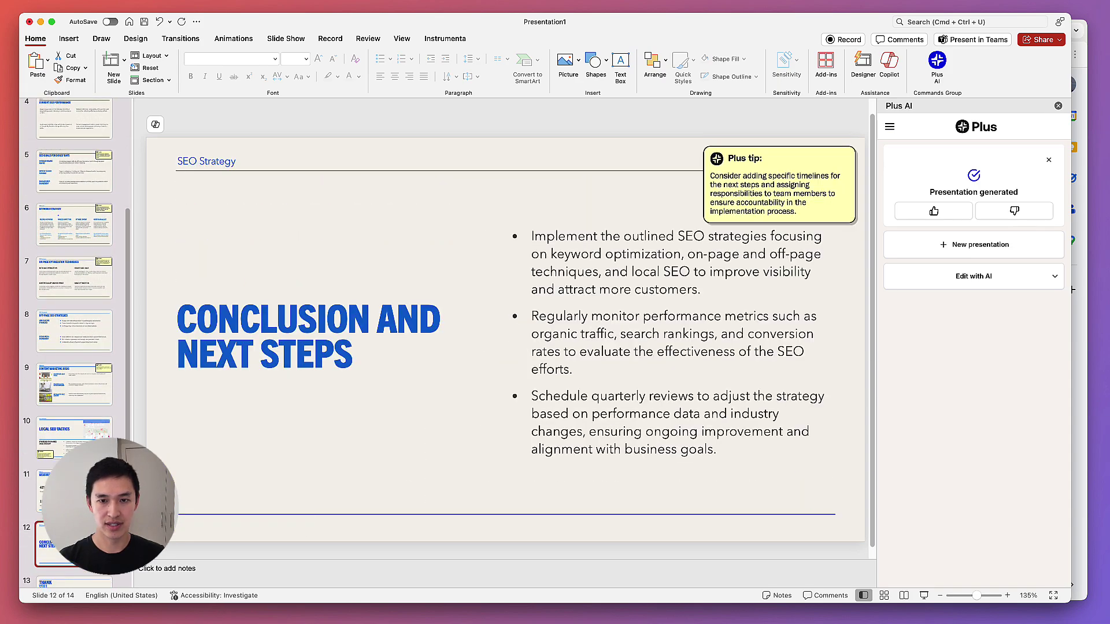
pyautogui.press('Up')
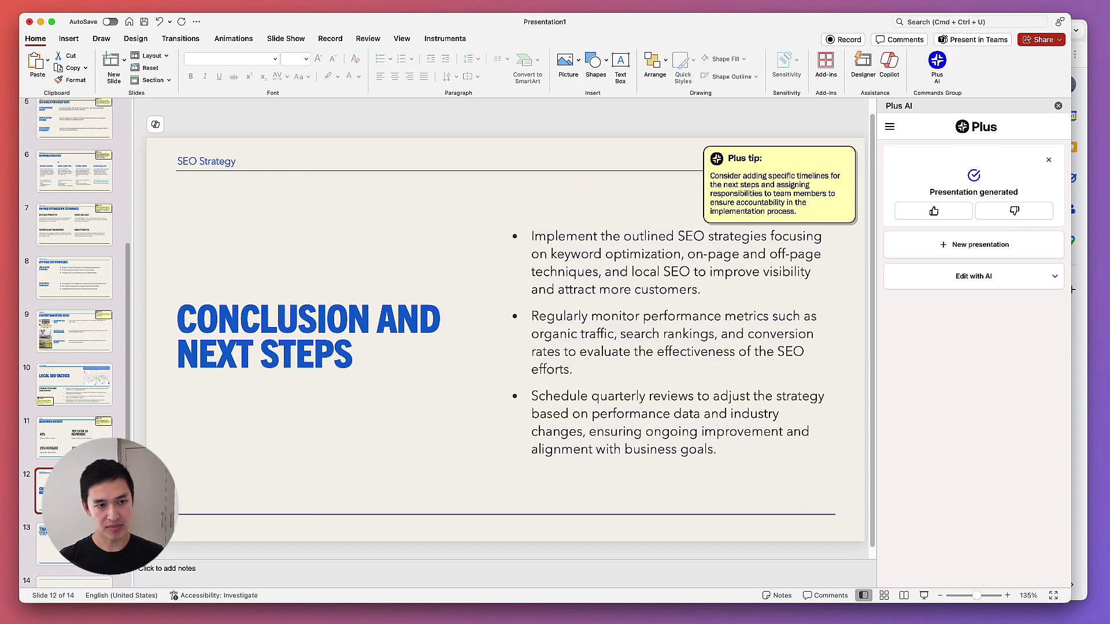
pyautogui.scroll(3, 78, 423)
pyautogui.scroll(3, 79, 423)
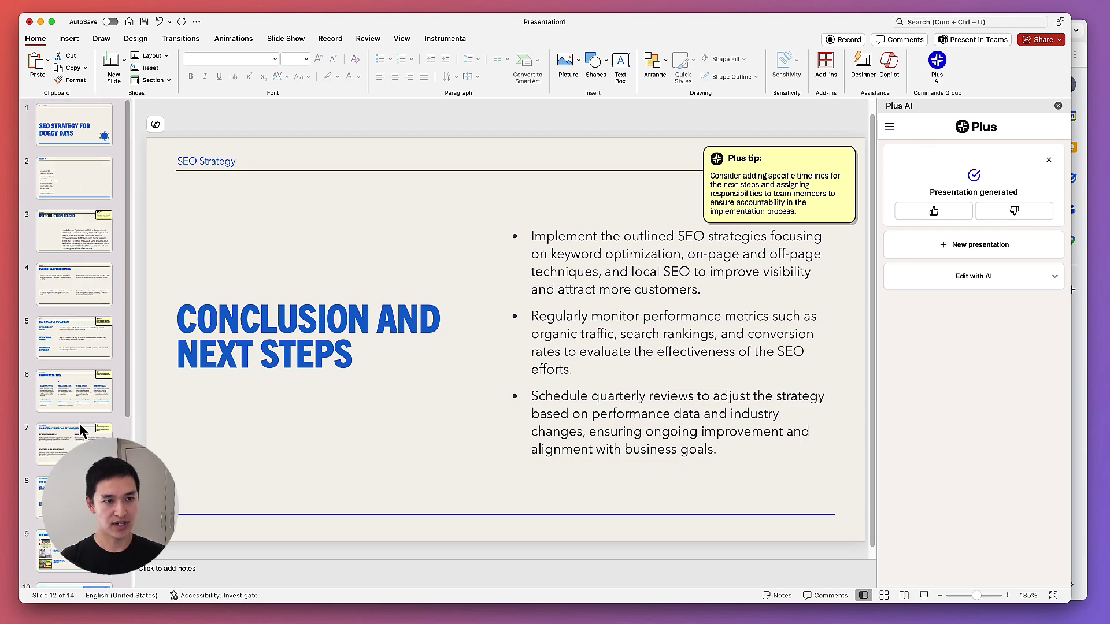
# Step: Insert a 1_Title Slide after slide 3, paste the Doggy Days notes, and widen the box
pyautogui.click(81, 230)
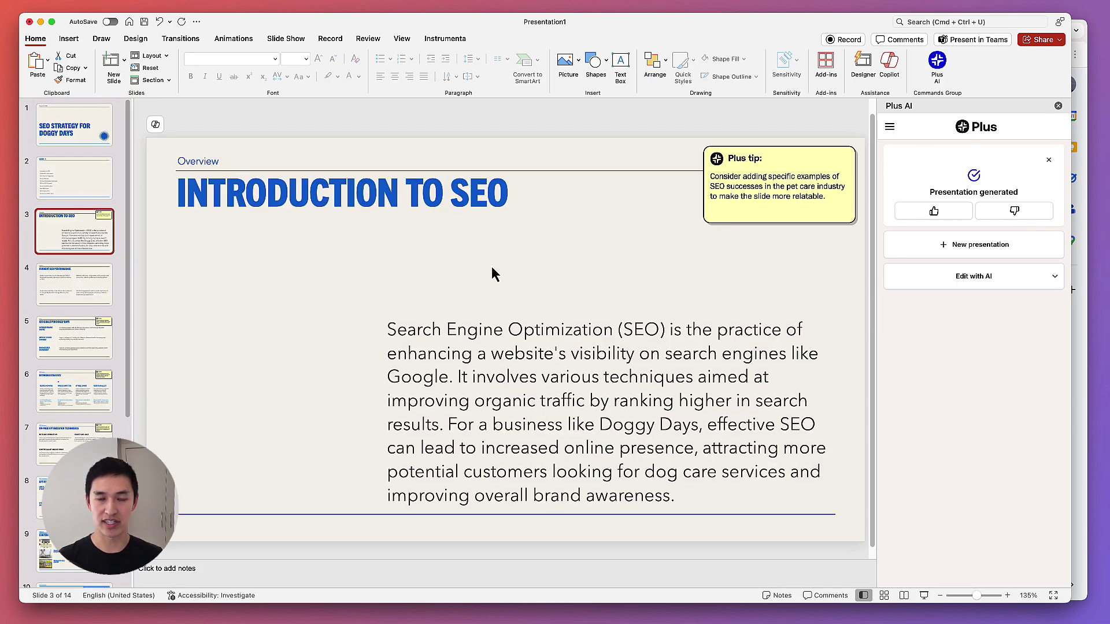
pyautogui.click(123, 63)
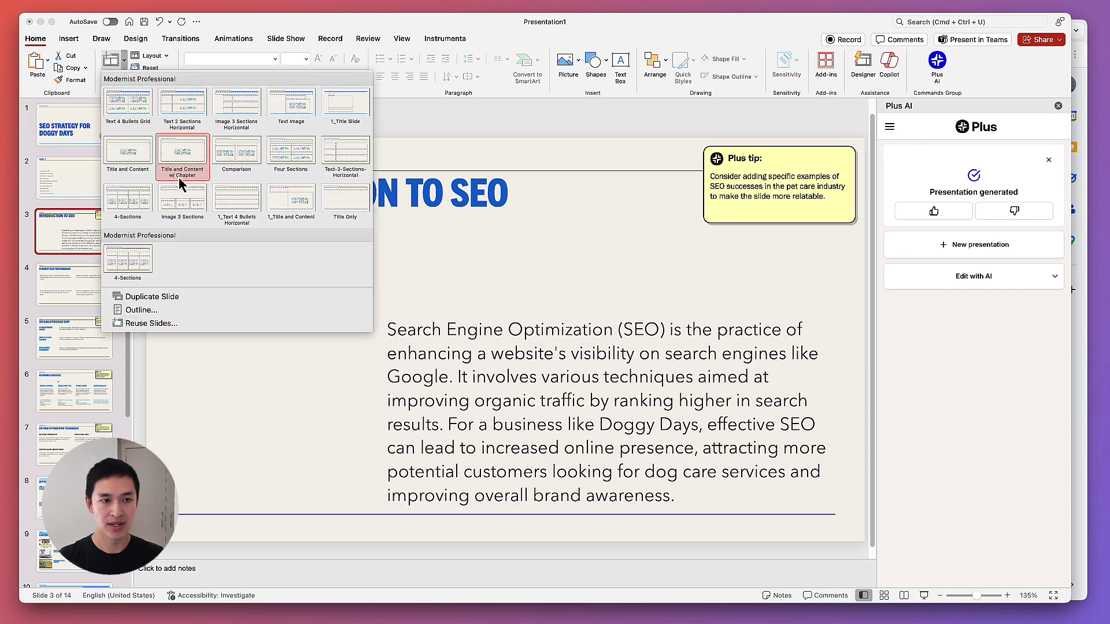
pyautogui.click(336, 109)
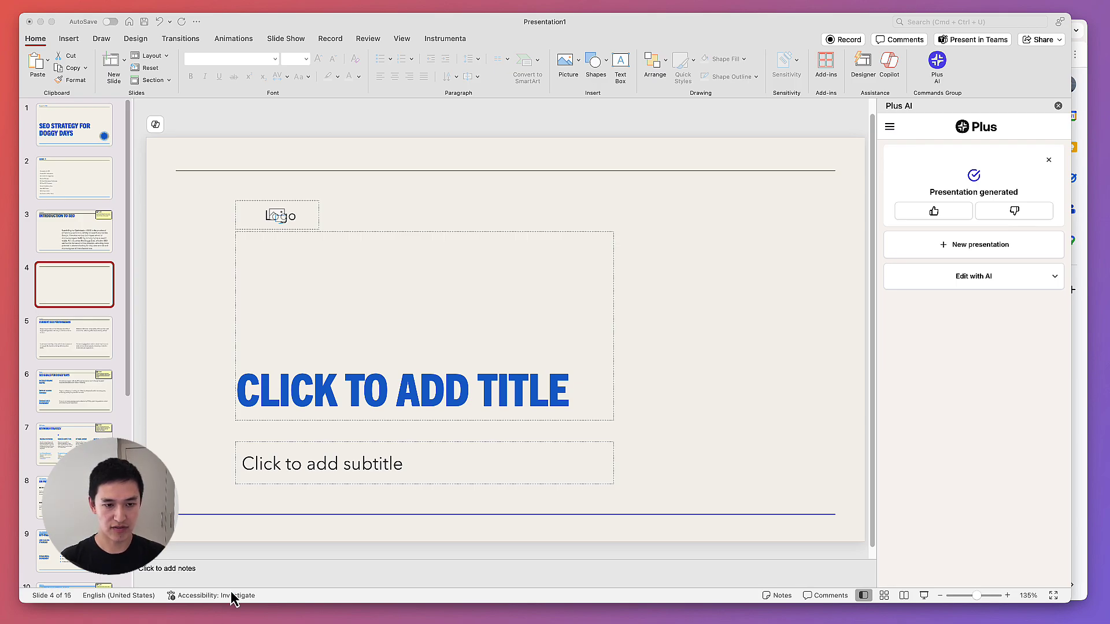
pyautogui.click(363, 311)
pyautogui.rightClick(365, 312)
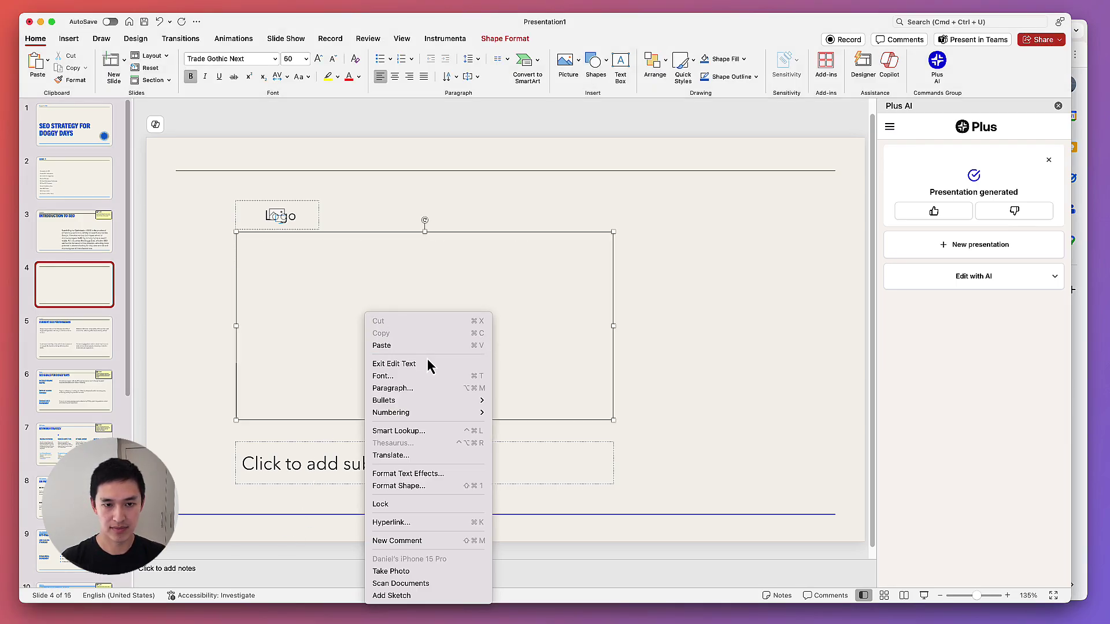
pyautogui.click(425, 347)
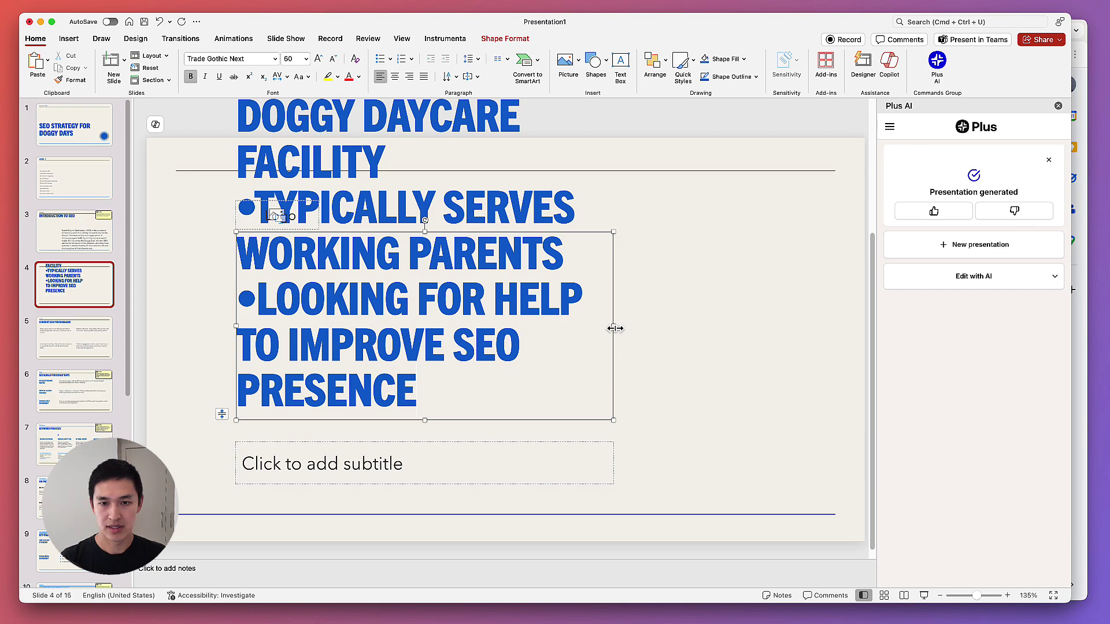
pyautogui.moveTo(614, 325); pyautogui.dragTo(848, 325)
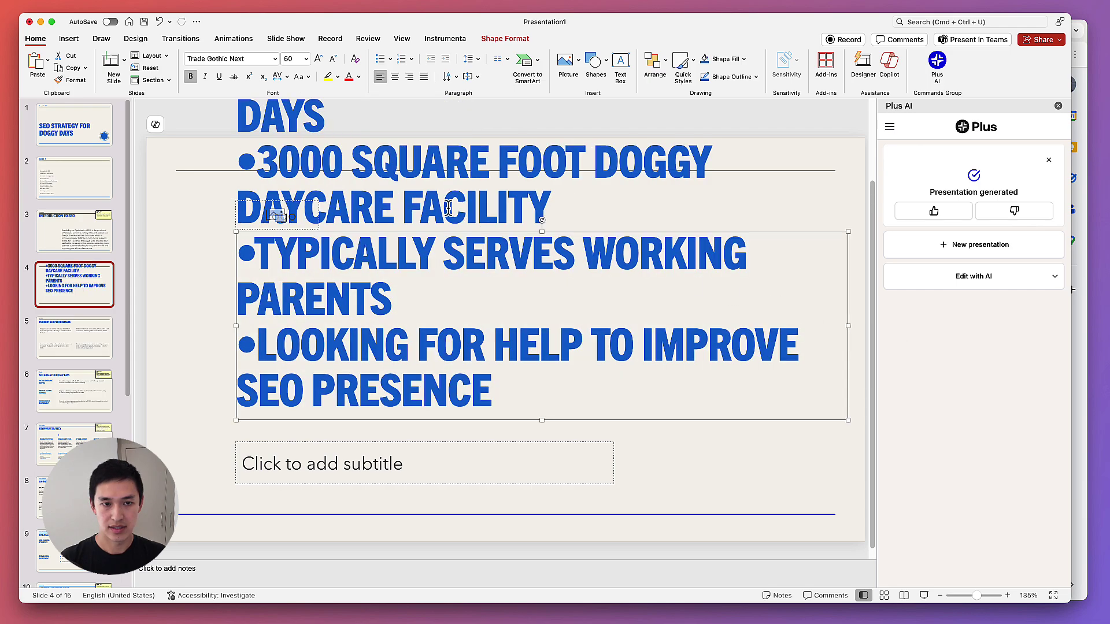
# Step: Format the notes text in Aptos at 32 pt
pyautogui.click(275, 59)
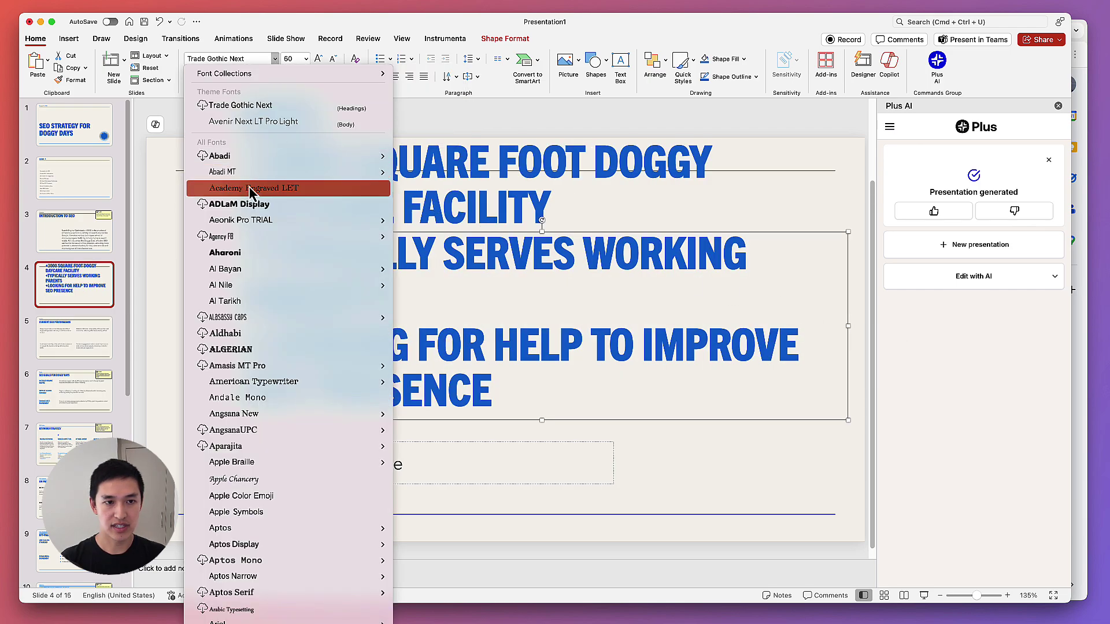
pyautogui.click(259, 528)
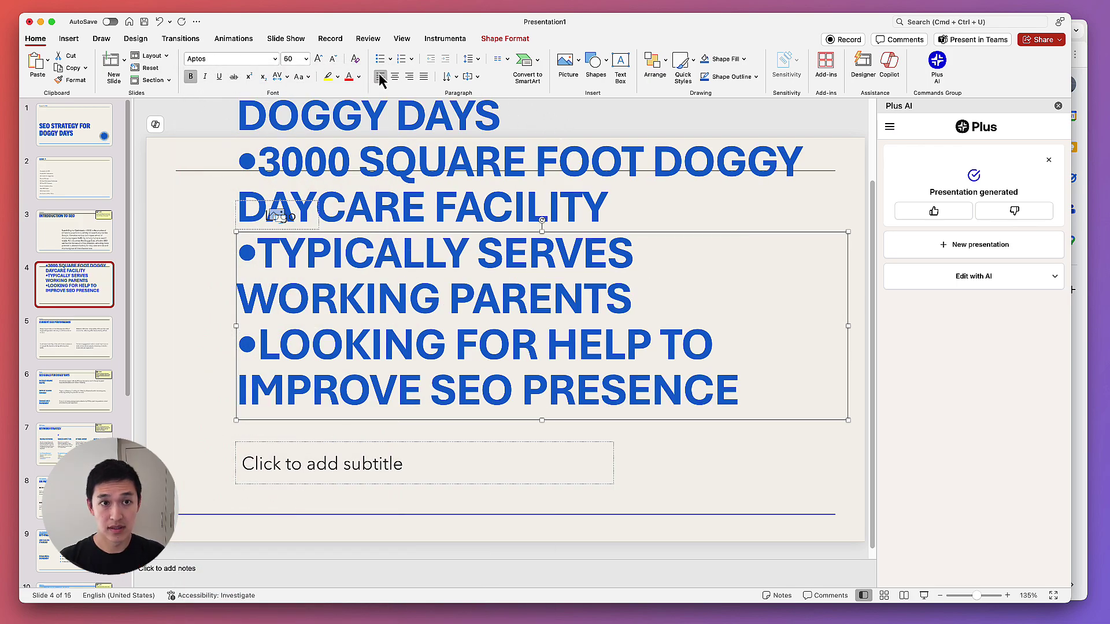
pyautogui.click(333, 58)
pyautogui.click(333, 58)
pyautogui.click(333, 58)
pyautogui.click(333, 59)
pyautogui.click(332, 59)
pyautogui.click(333, 59)
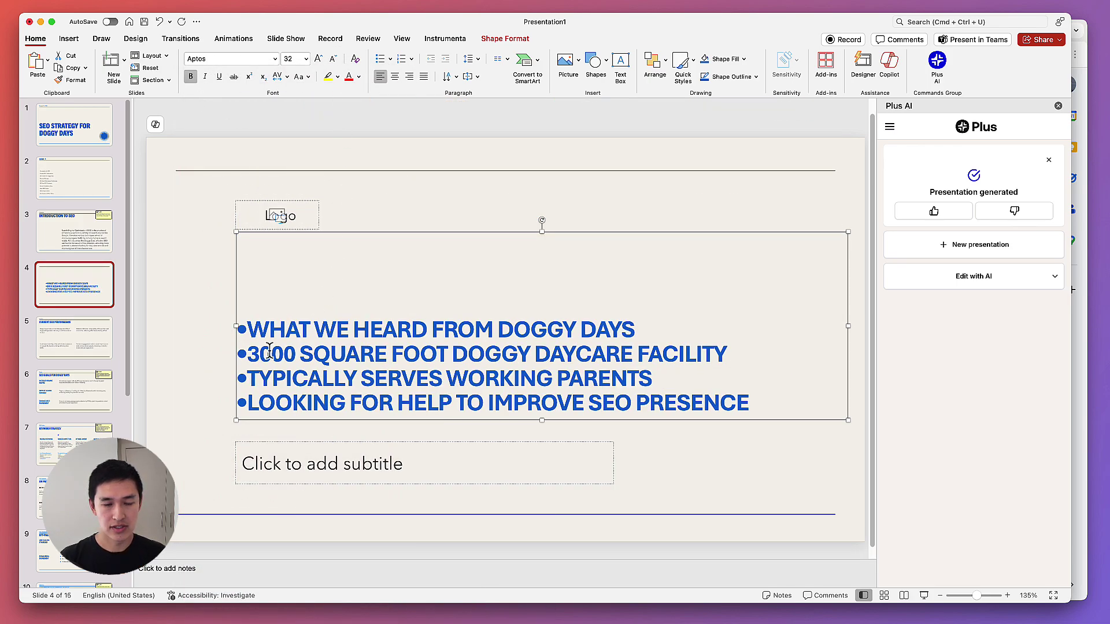
pyautogui.click(186, 367)
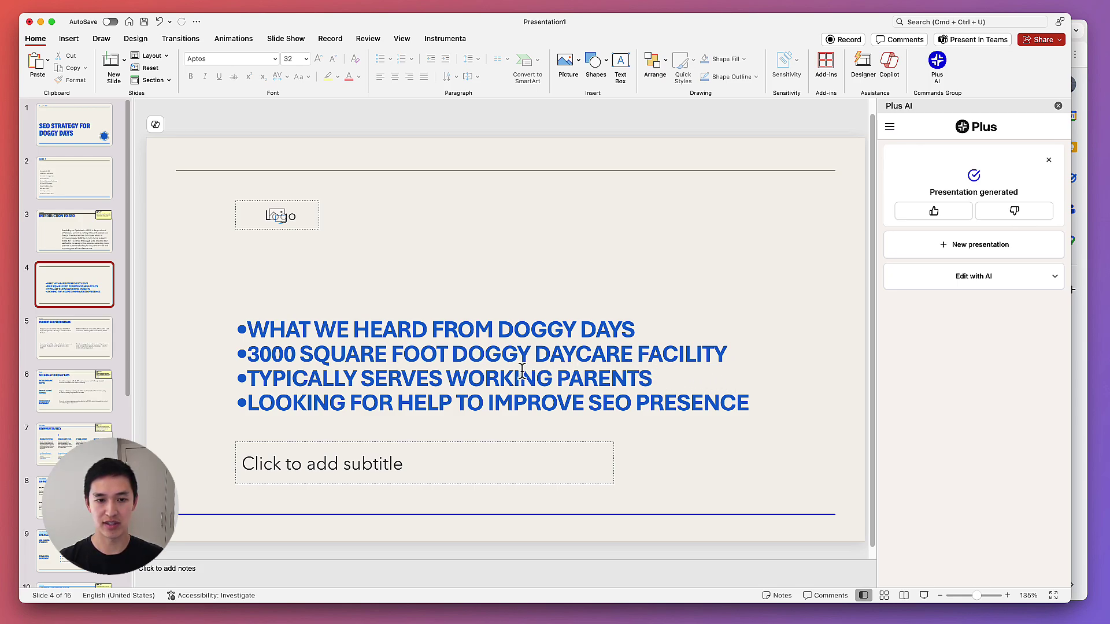
# Step: Add the bullet 'THEIR MAIN COMPETITOR USES GOOGLE AND HAS MANY MORE REVIEWS THAN THEM'
pyautogui.click(744, 401)
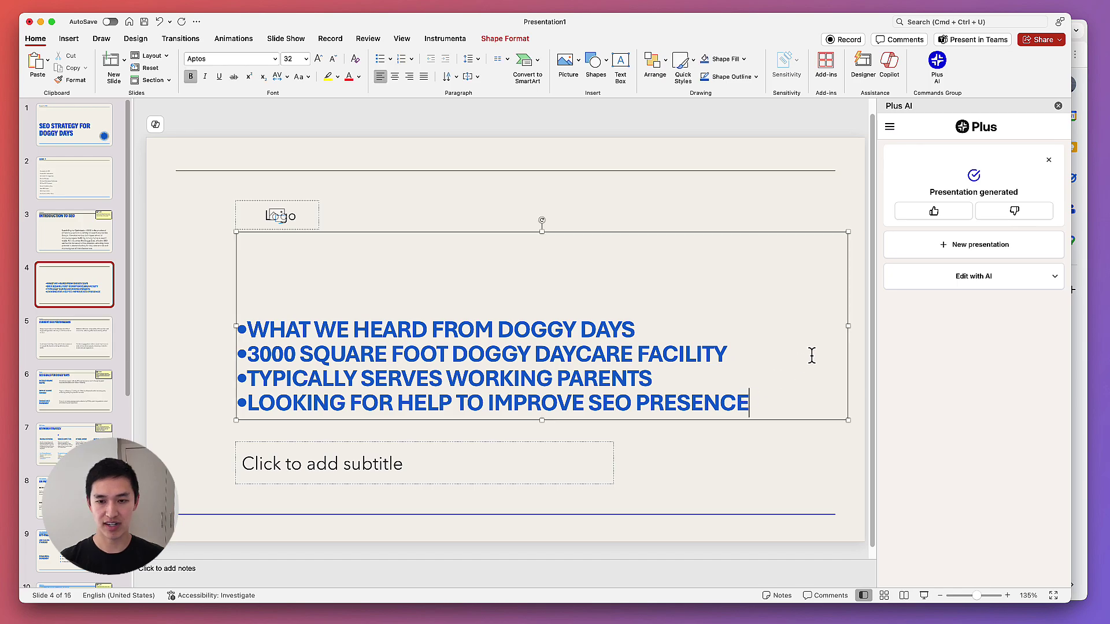
pyautogui.press('Return')
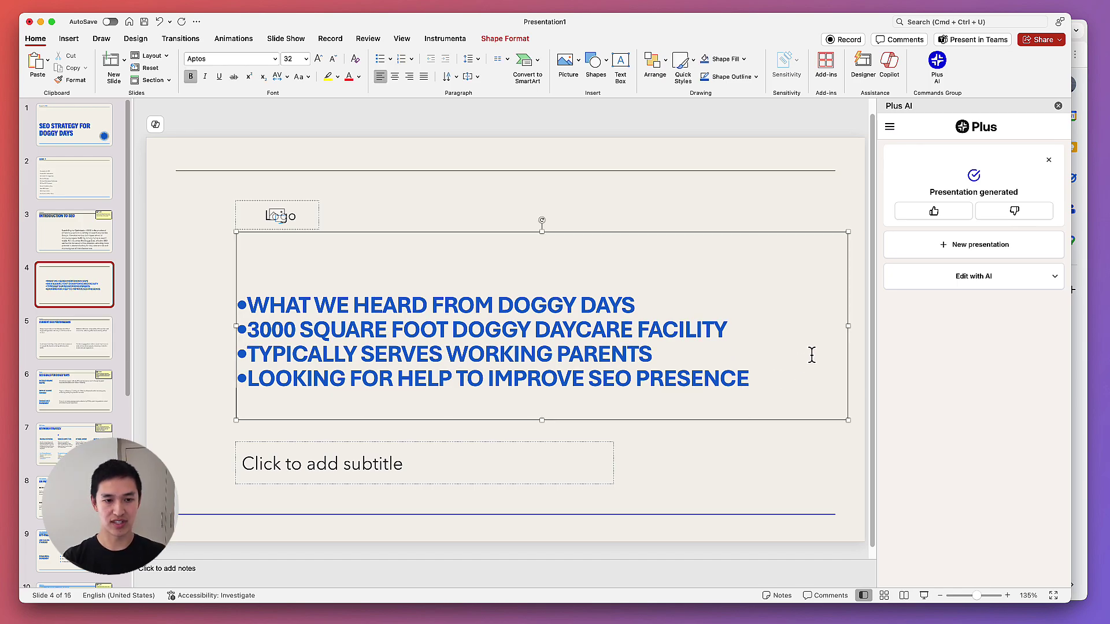
pyautogui.write('*')
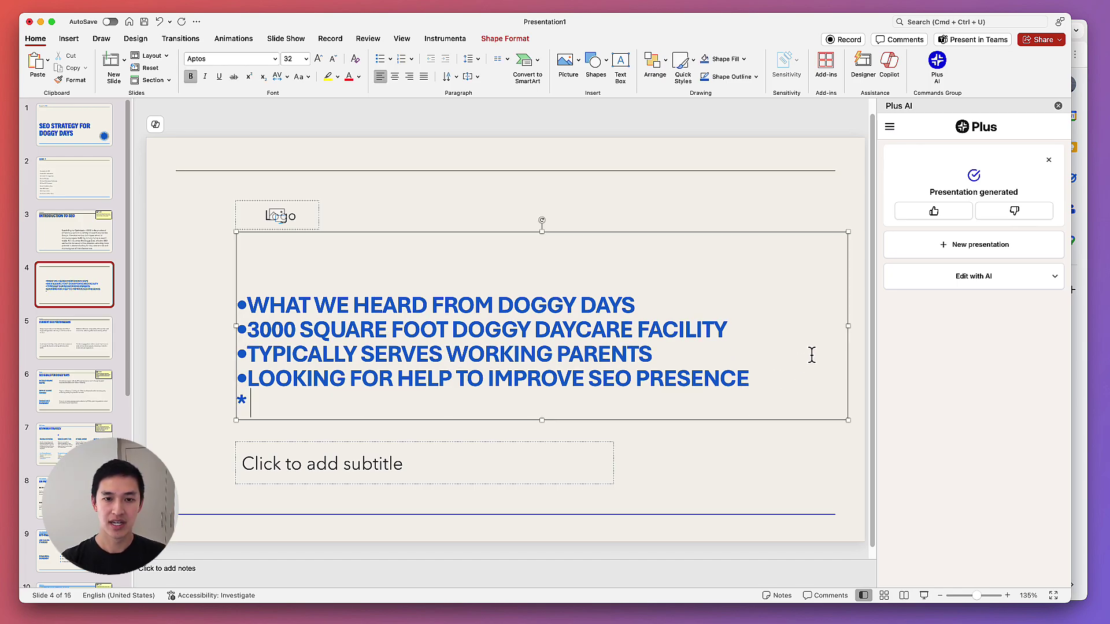
pyautogui.write(' THEIR MAIN COMPETITOR USES GOOG')
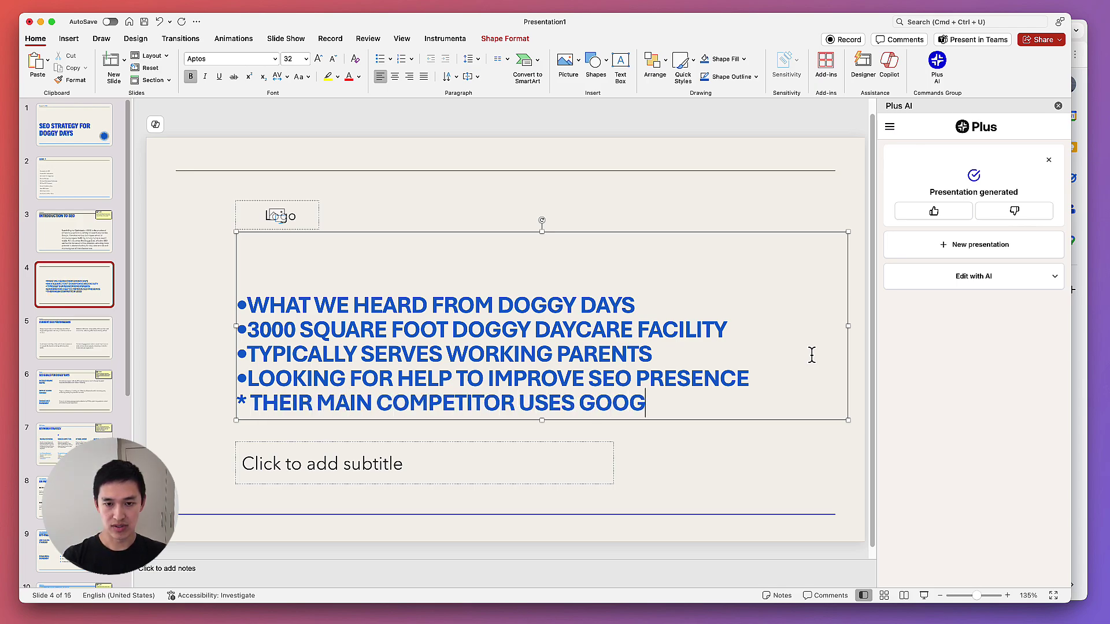
pyautogui.write('LE AND HAS')
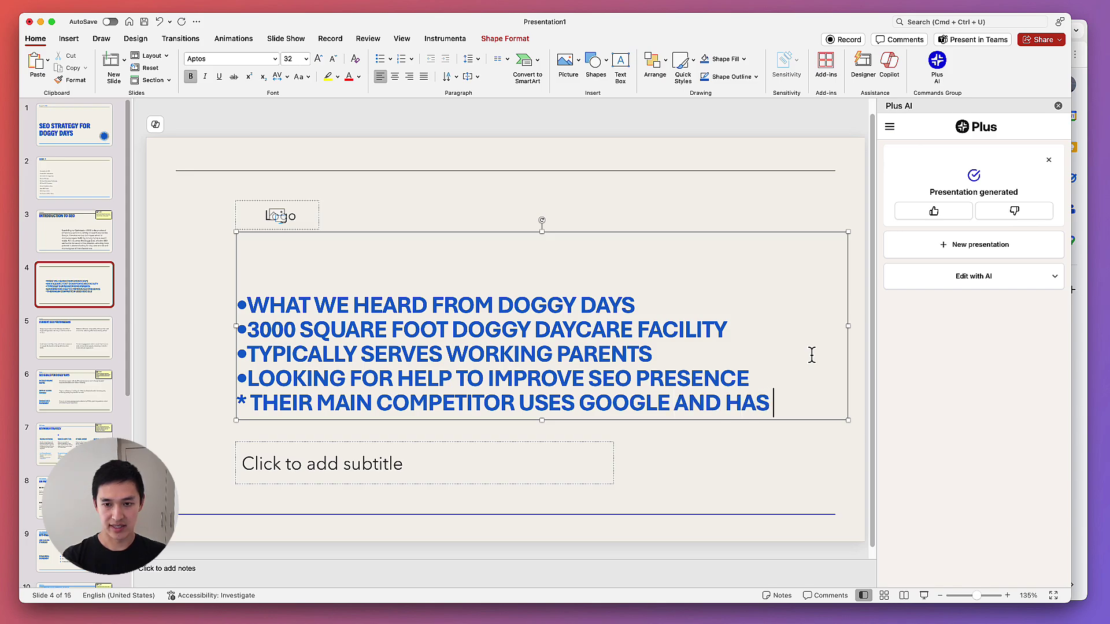
pyautogui.write(' MANY MORE')
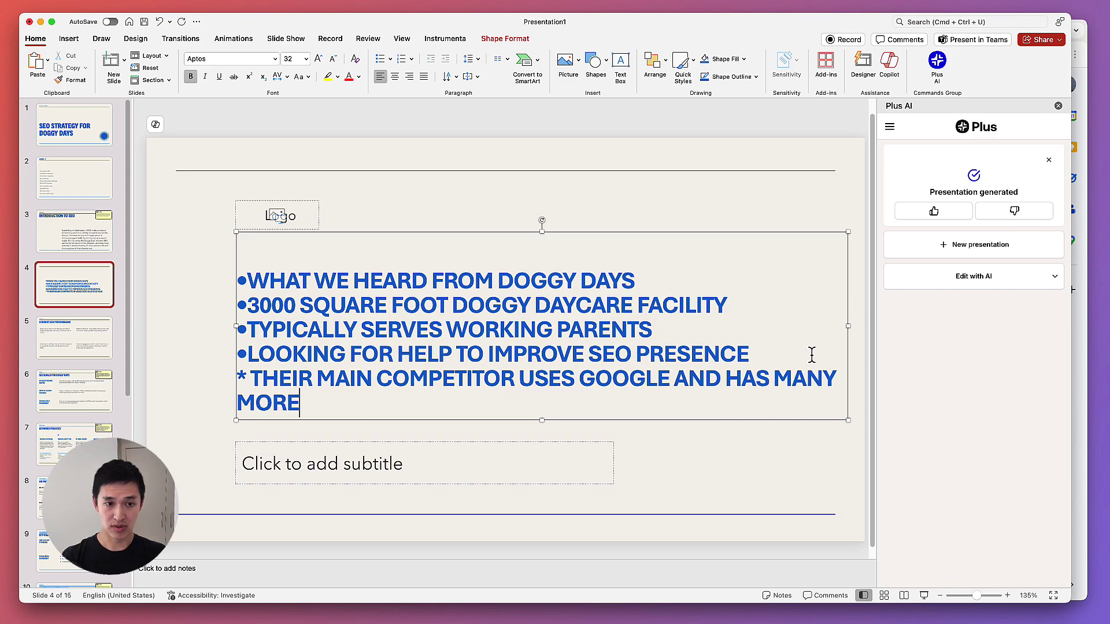
pyautogui.write(' REVIEWS THAN THEM')
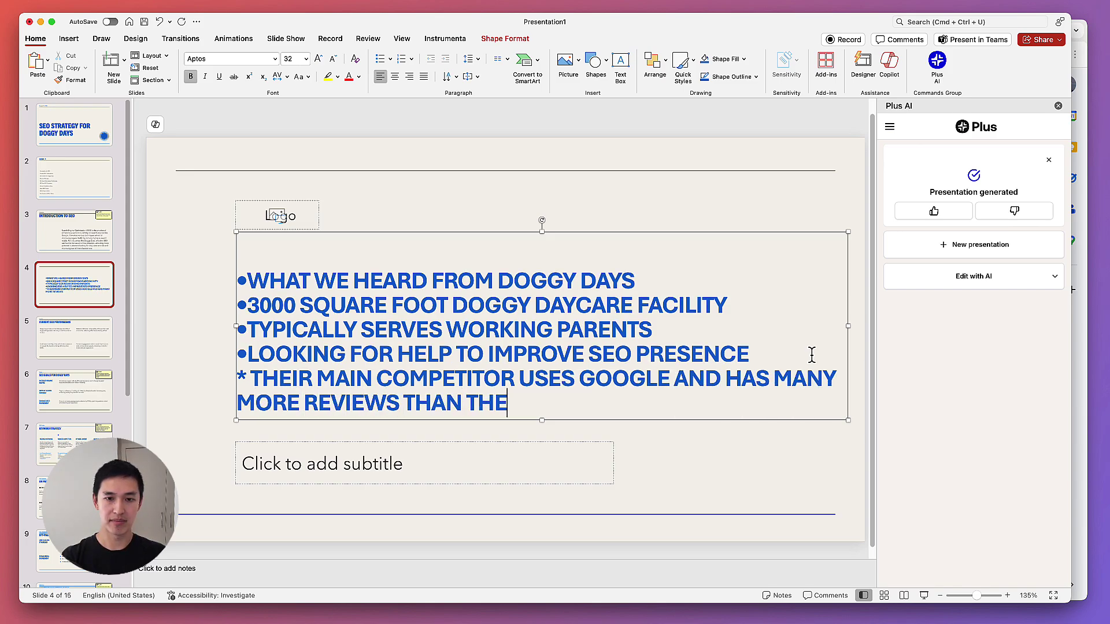
pyautogui.click(855, 153)
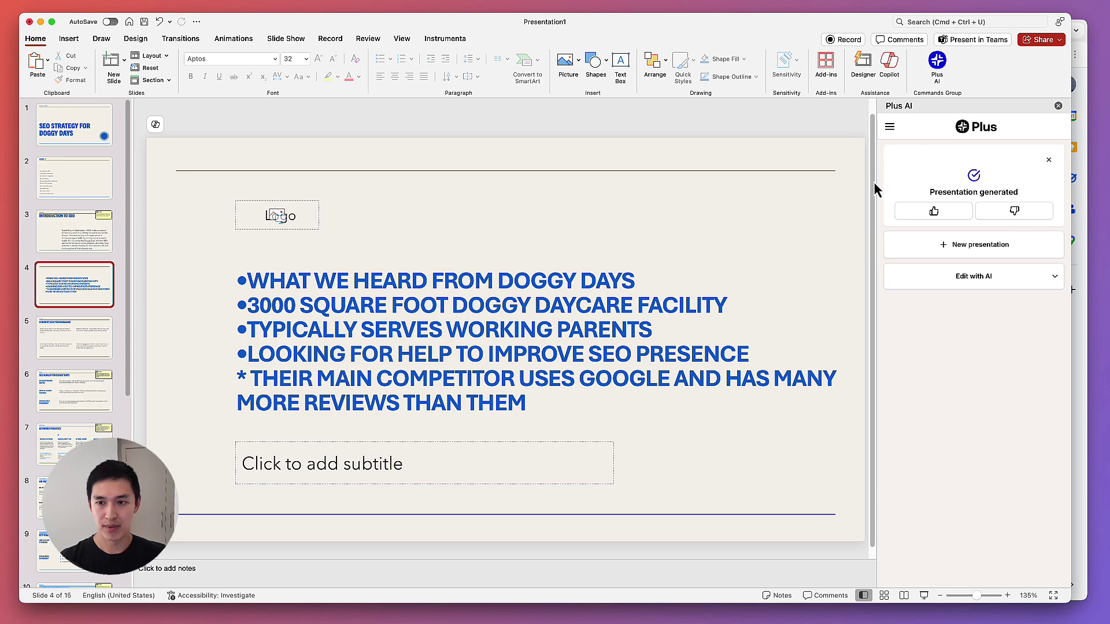
# Step: Remix slide 4 with Plus AI into a title-and-image layout from the Images layouts
pyautogui.click(984, 293)
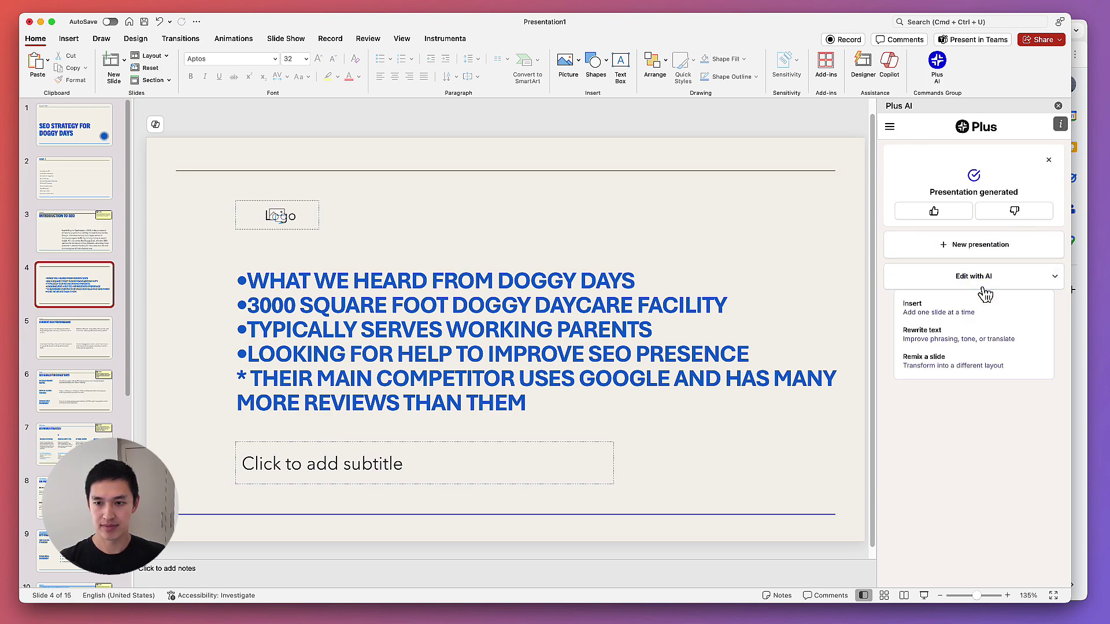
pyautogui.click(977, 363)
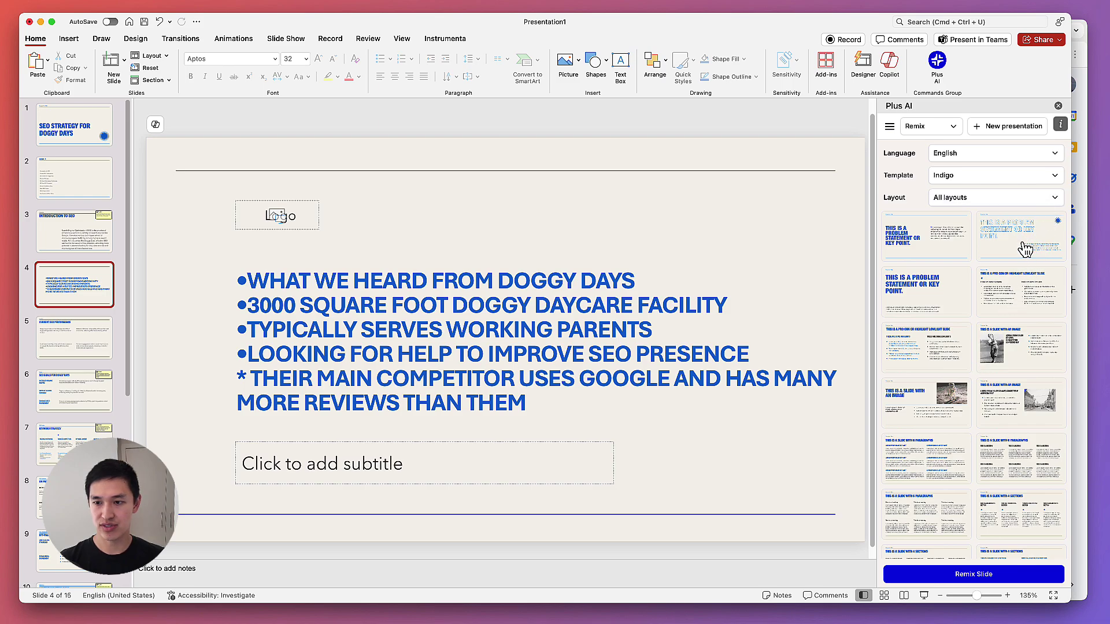
pyautogui.scroll(-1, 1013, 295)
pyautogui.scroll(-10, 1013, 294)
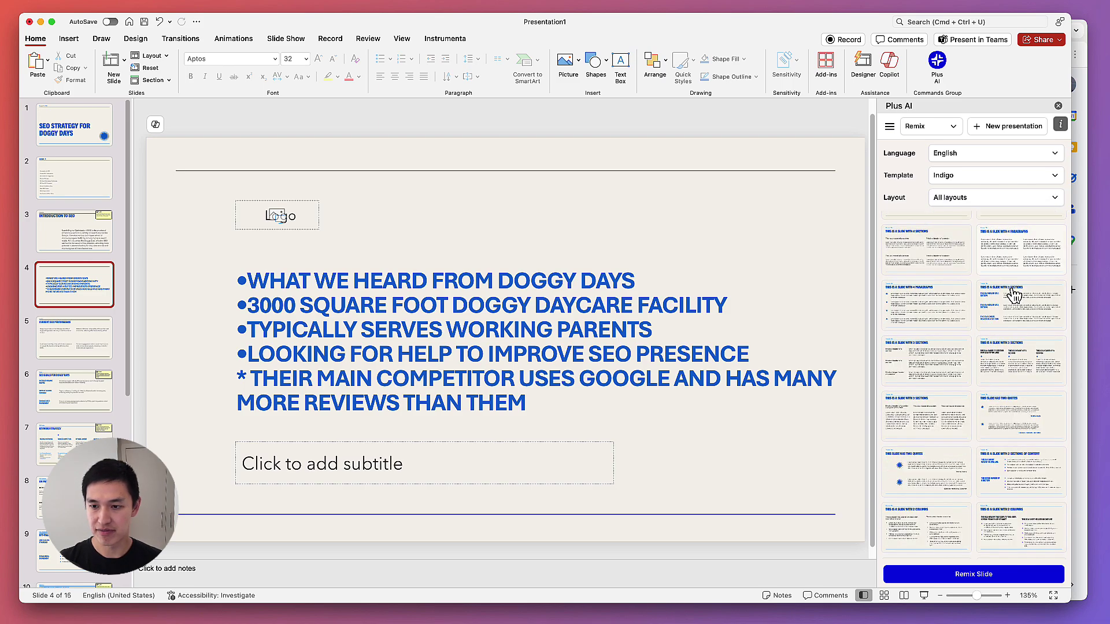
pyautogui.click(1015, 202)
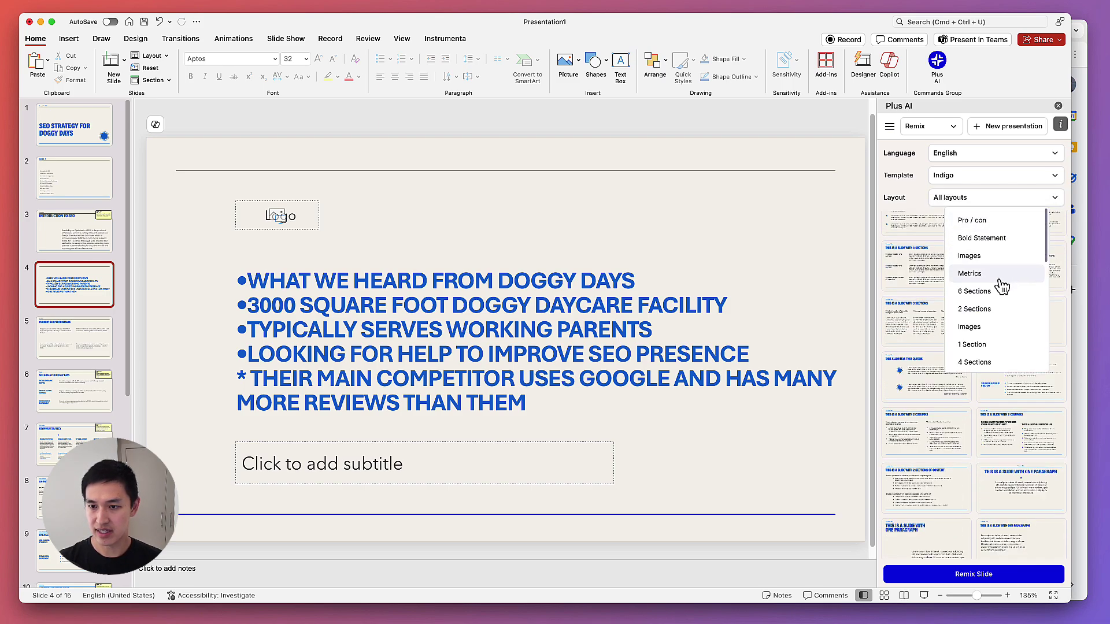
pyautogui.click(990, 327)
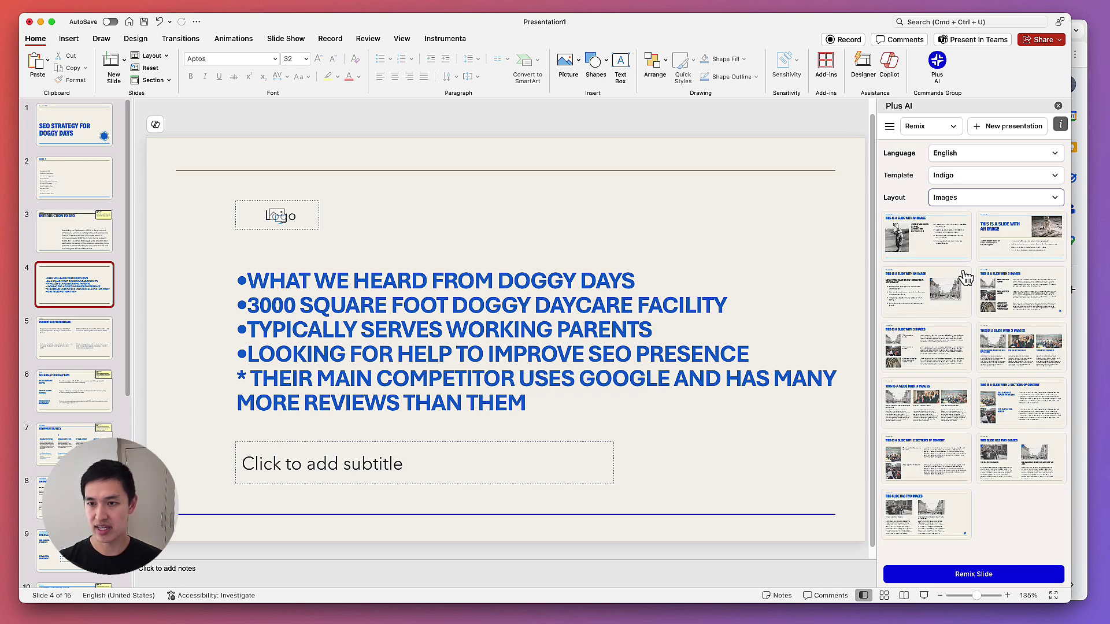
pyautogui.click(1018, 245)
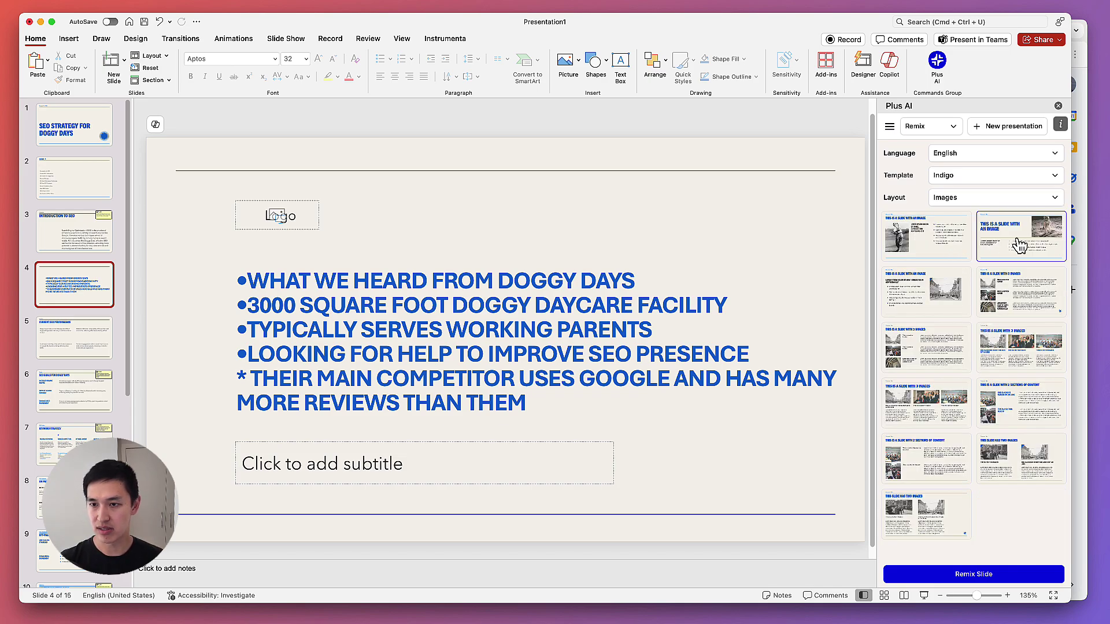
pyautogui.click(980, 574)
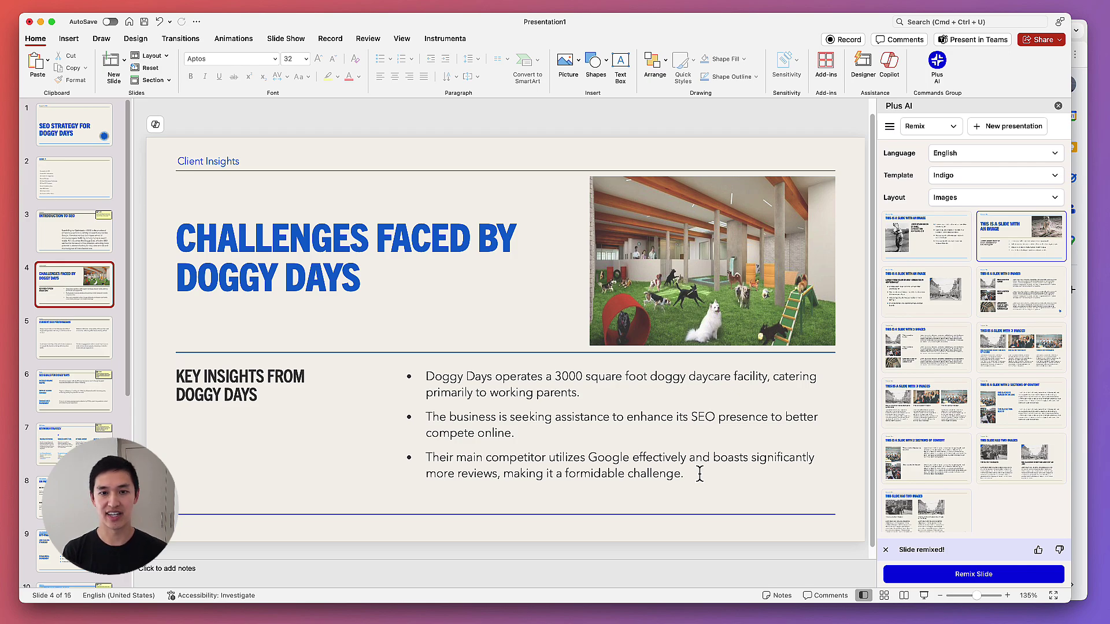
pyautogui.click(159, 22)
pyautogui.click(160, 22)
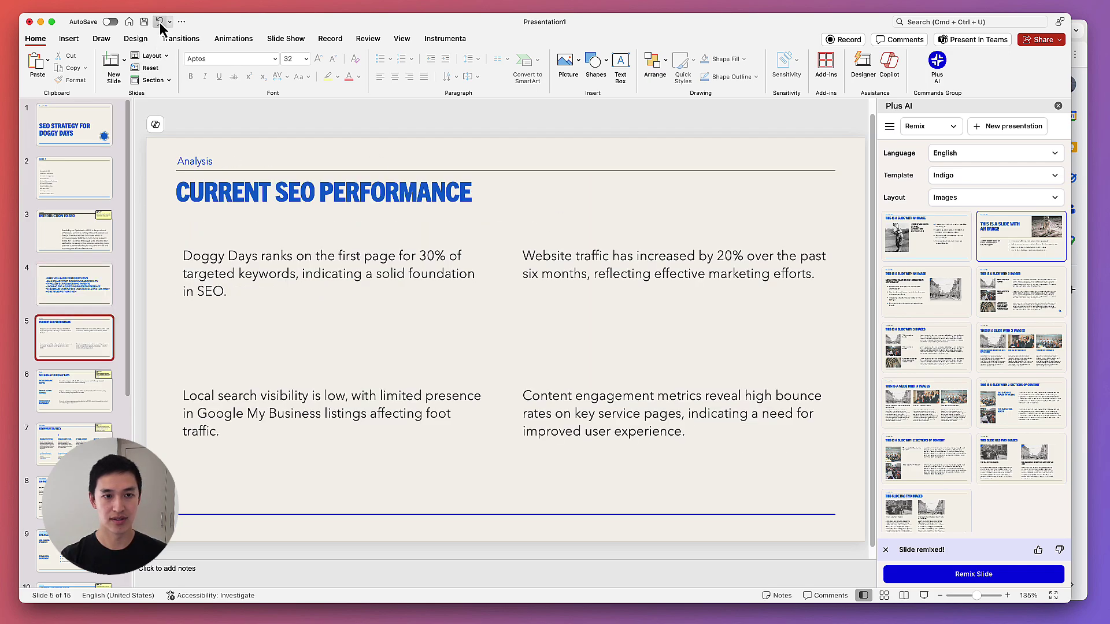
pyautogui.click(160, 22)
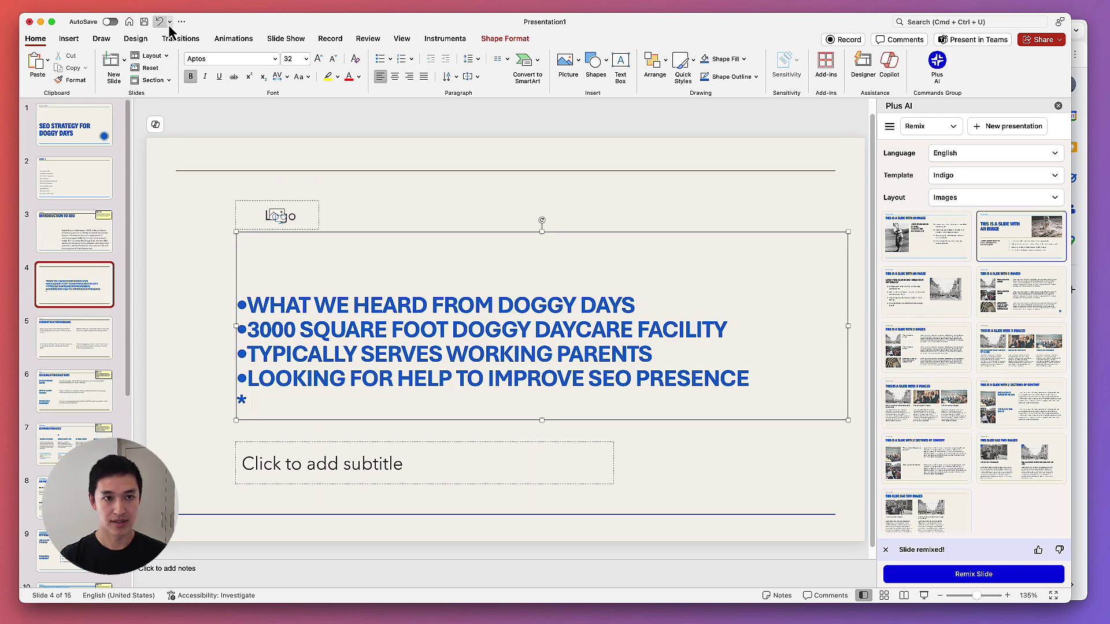
pyautogui.click(169, 22)
pyautogui.press('Escape')
pyautogui.click(169, 22)
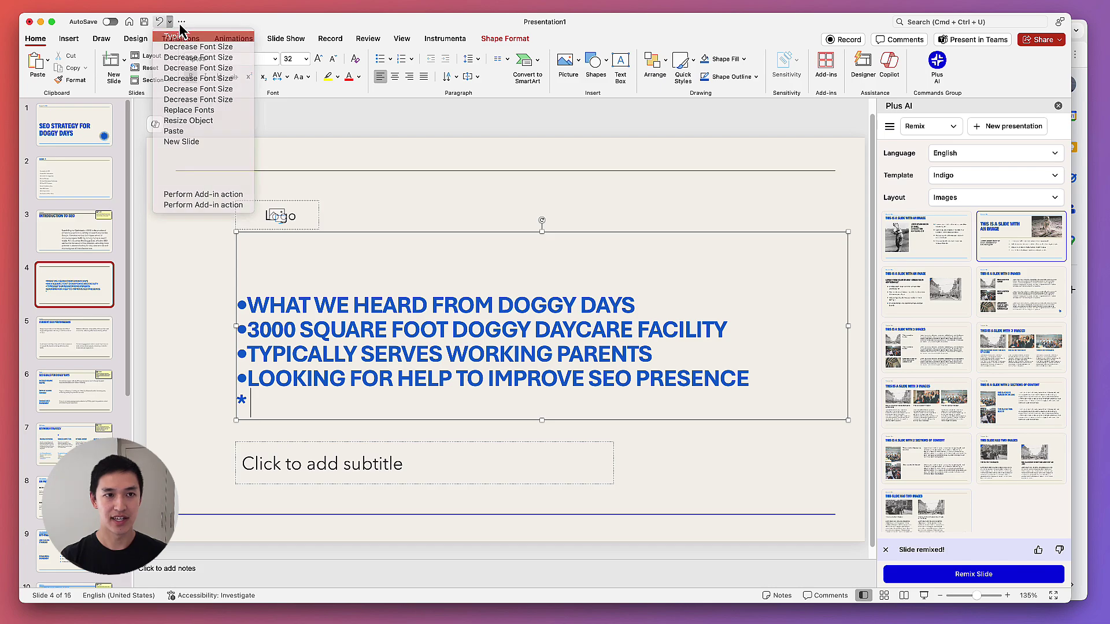
pyautogui.press('Escape')
pyautogui.click(182, 22)
pyautogui.press('Escape')
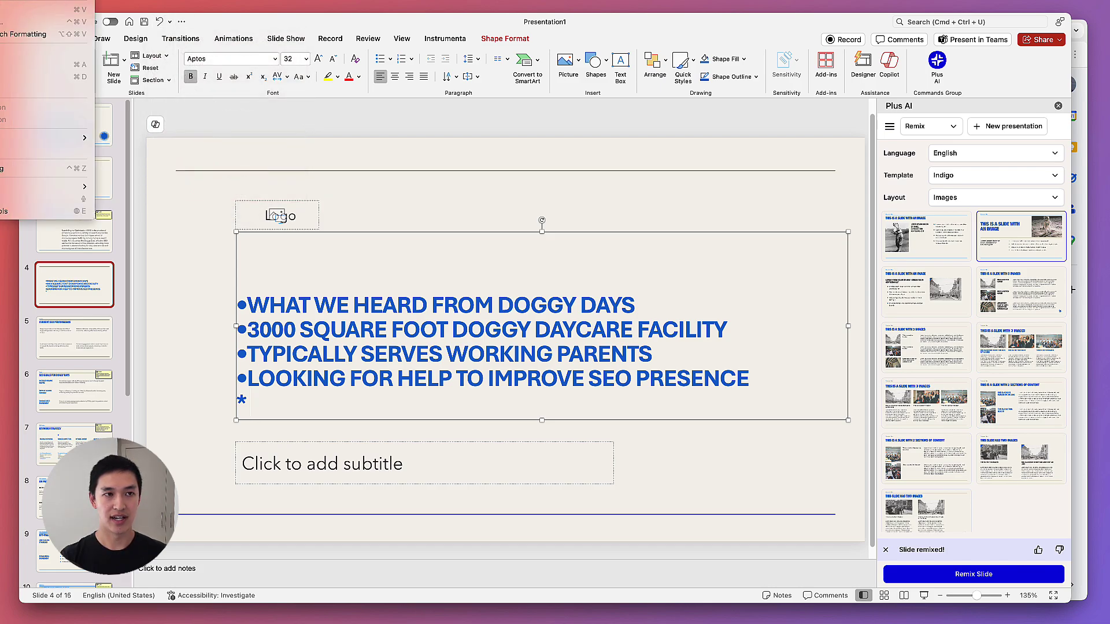
pyautogui.click(50, 9)
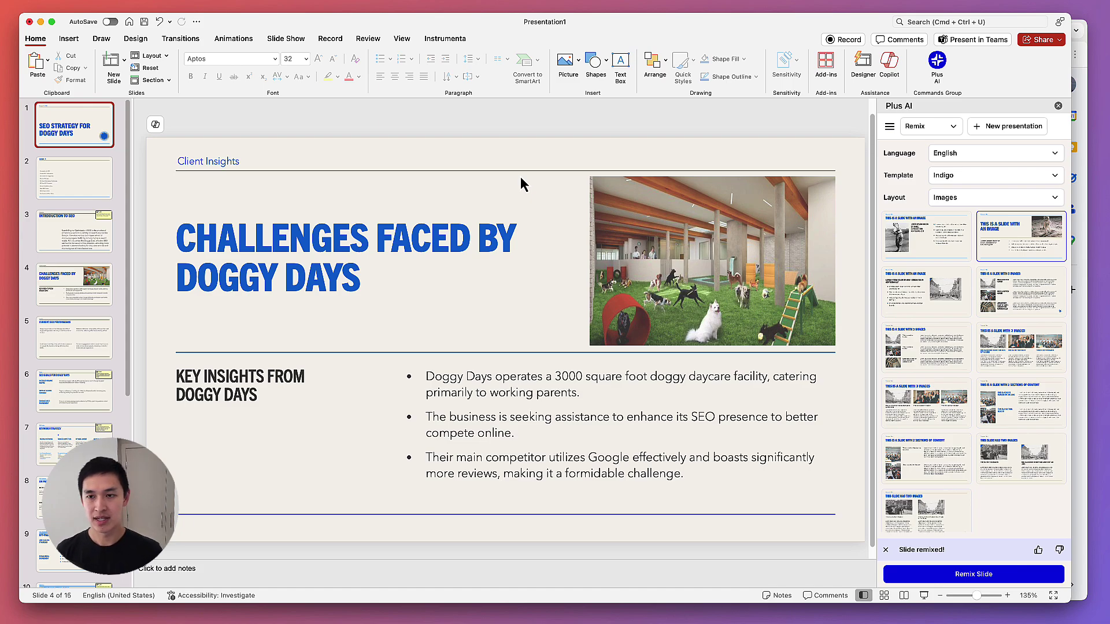
# Step: In Plus AI Insert mode, enter title 'Top 5 SEO trends for local businesses' and a description on highlighting local SEO trends
pyautogui.click(949, 130)
pyautogui.click(946, 159)
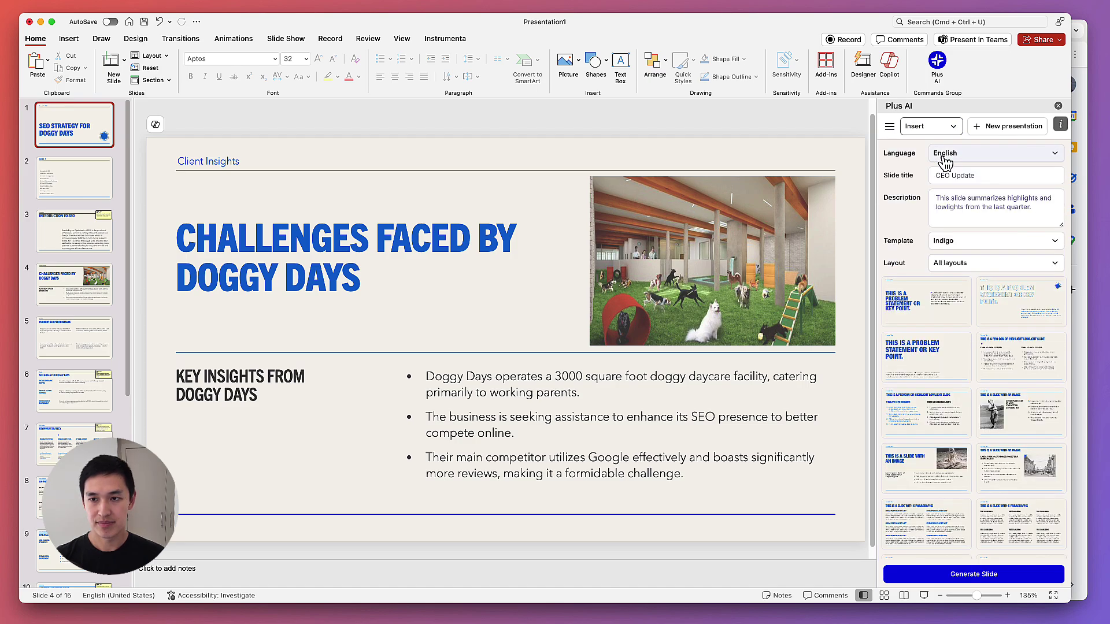
pyautogui.click(949, 174)
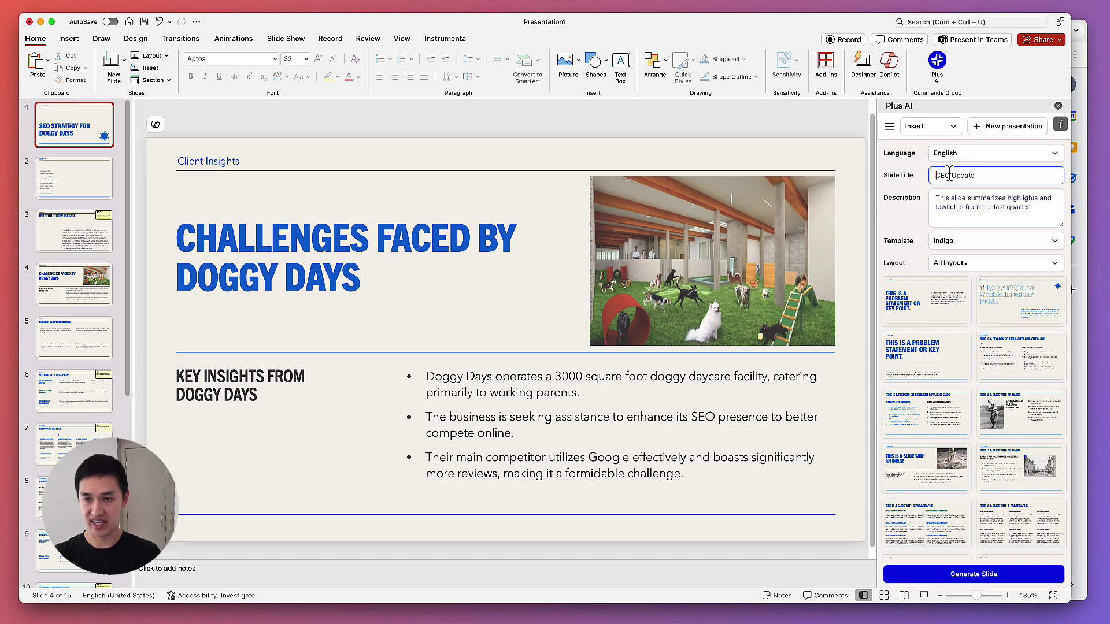
pyautogui.write('Top 5 ')
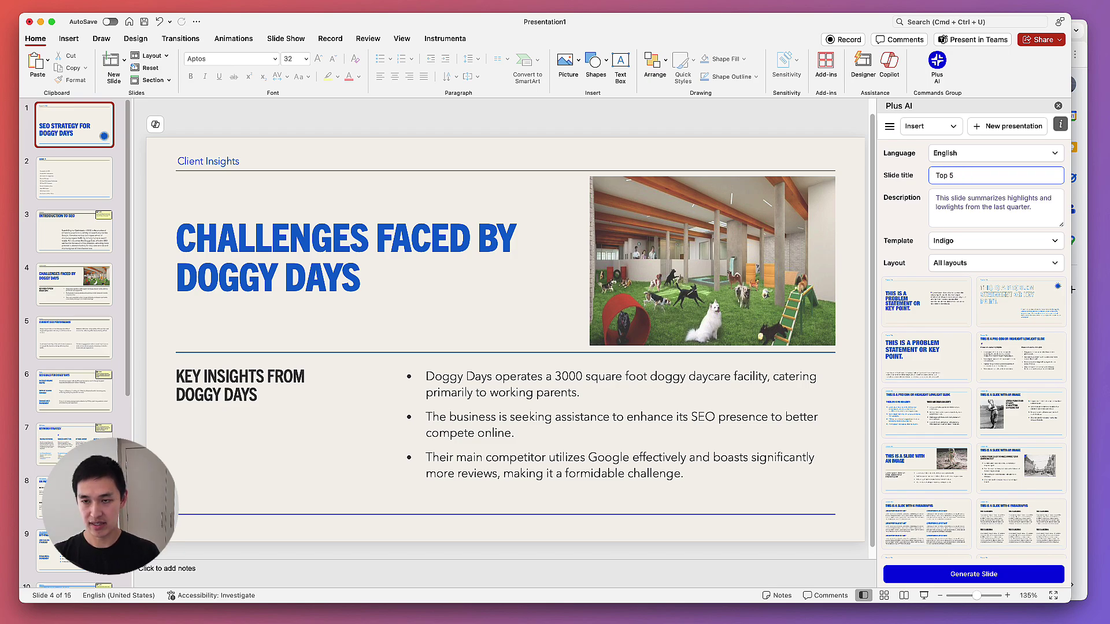
pyautogui.write('SEO trends for local businesses')
pyautogui.press('Tab')
pyautogui.write('Highlight the top trends for local businesses in the')
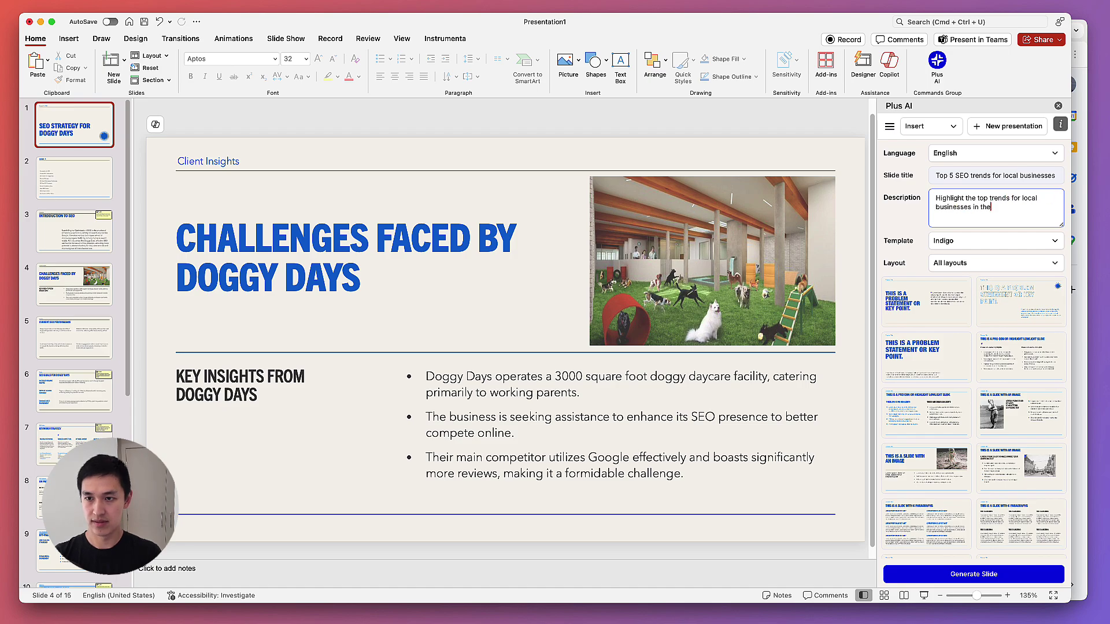
pyautogui.write(' realm of SEO')
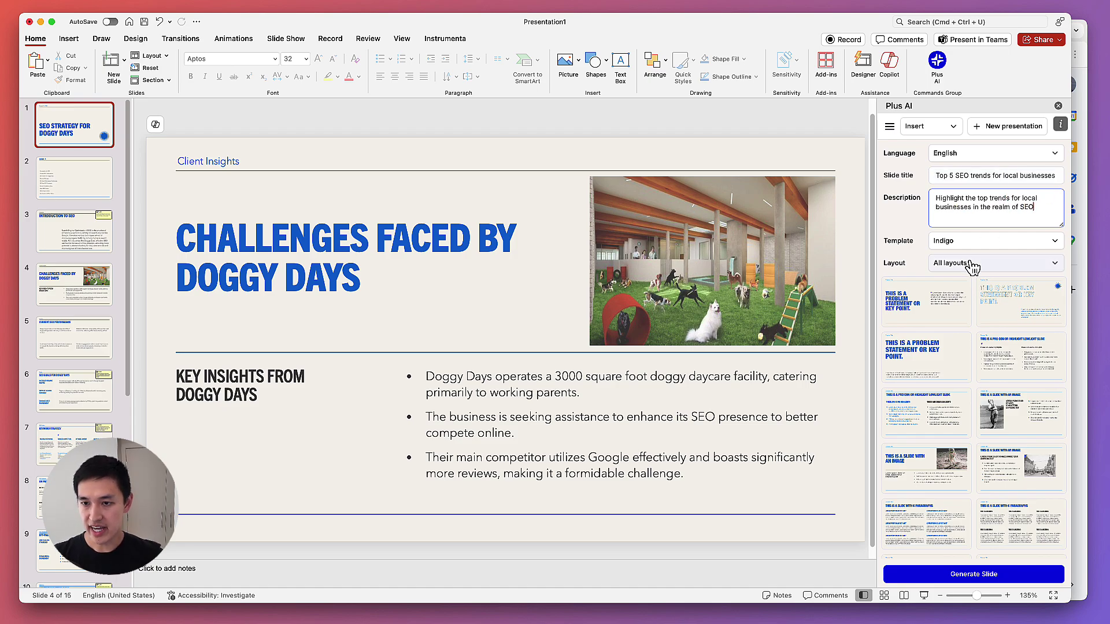
# Step: Choose a multi-section Text-based layout, change the title to Top 6, and generate the slide
pyautogui.click(972, 265)
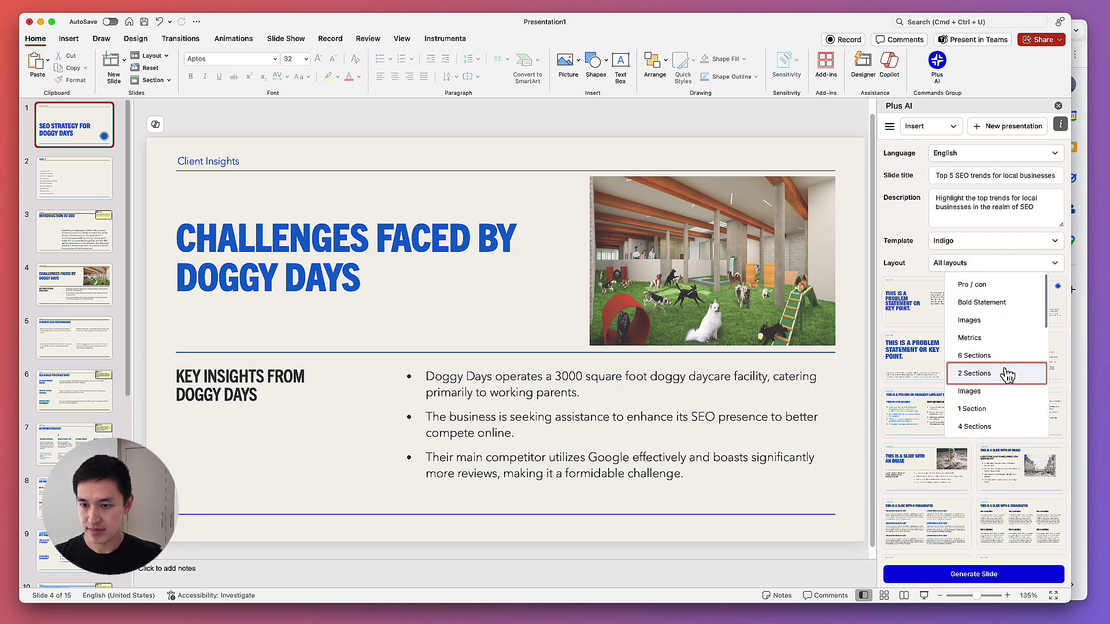
pyautogui.scroll(-5, 1008, 375)
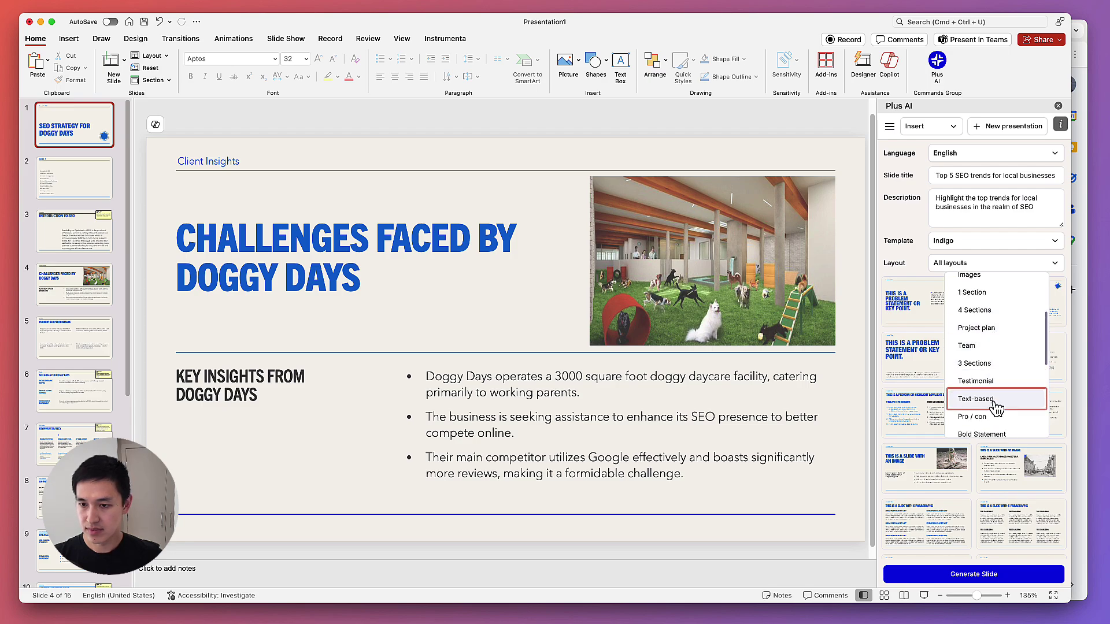
pyautogui.click(995, 403)
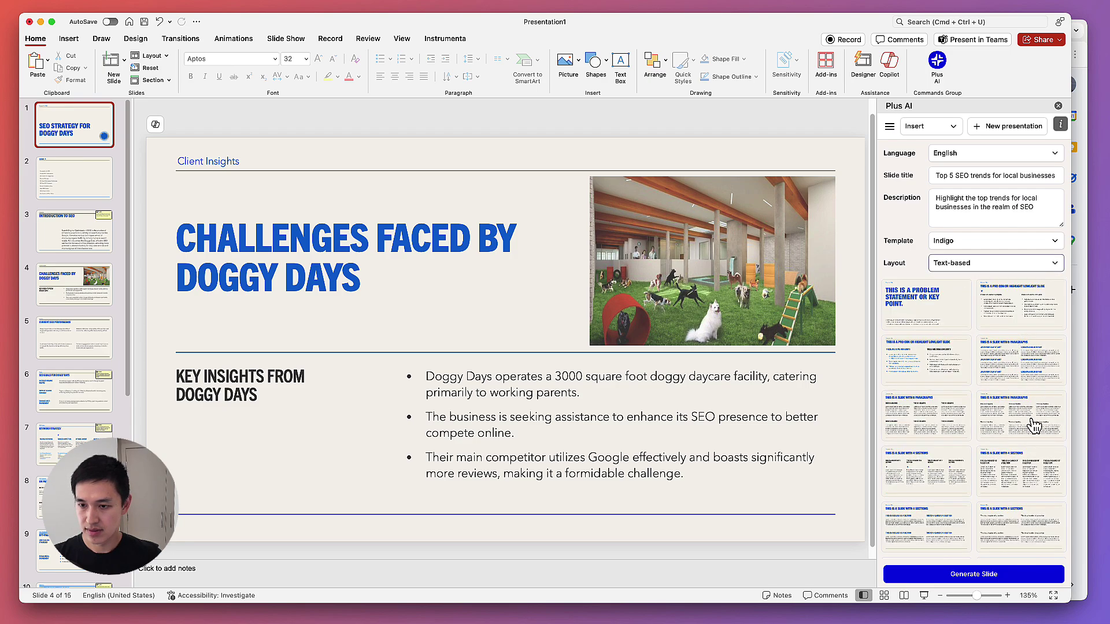
pyautogui.click(1032, 431)
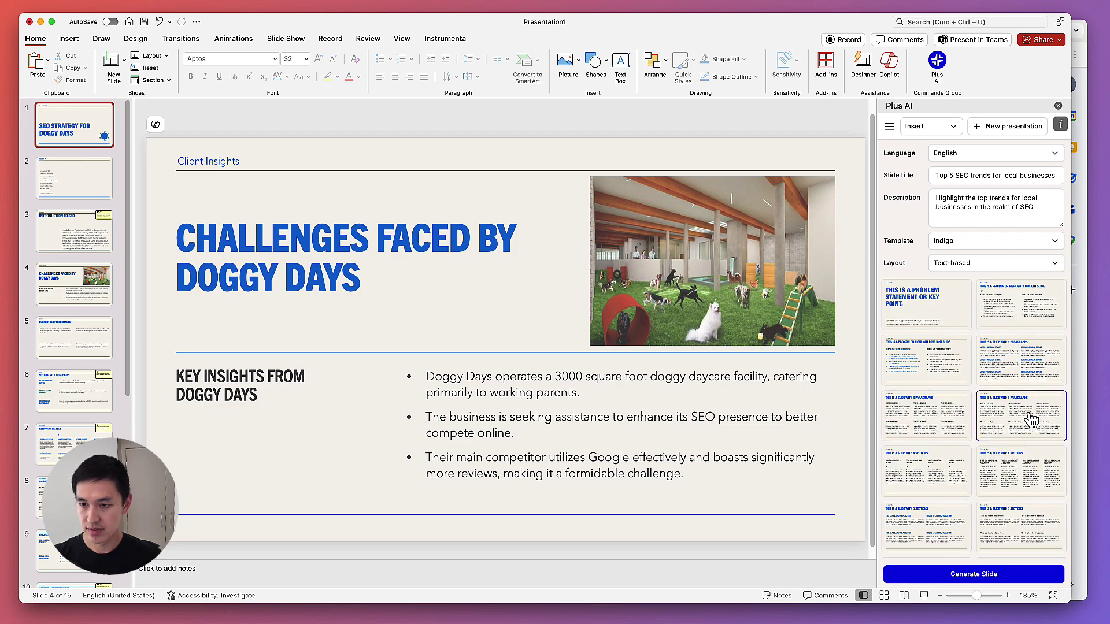
pyautogui.click(953, 175)
pyautogui.press('BackSpace')
pyautogui.write('6')
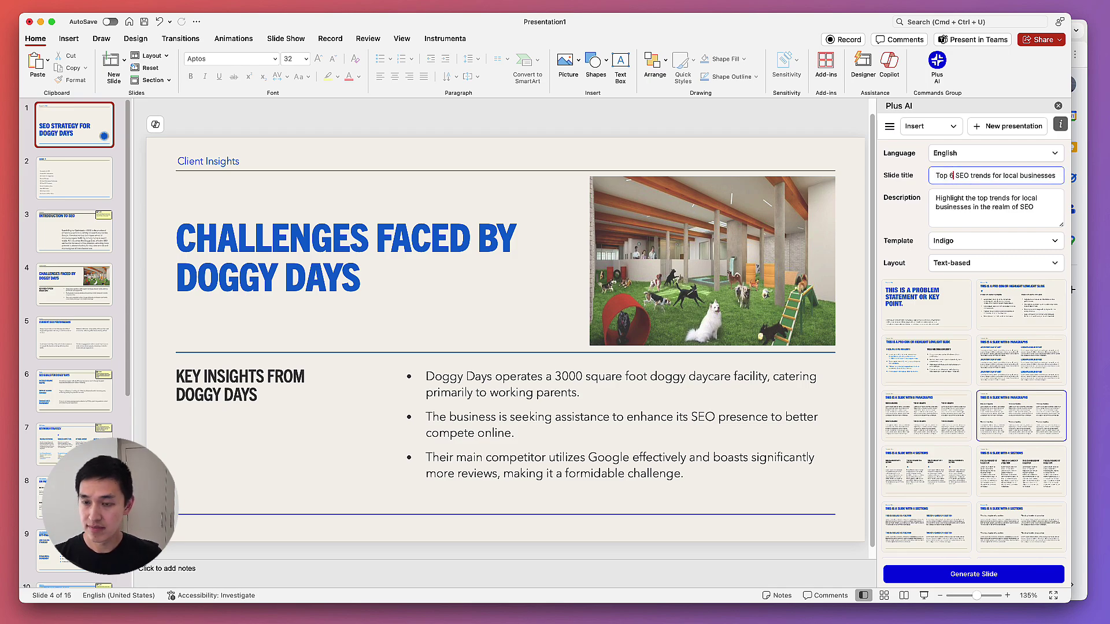
pyautogui.click(993, 577)
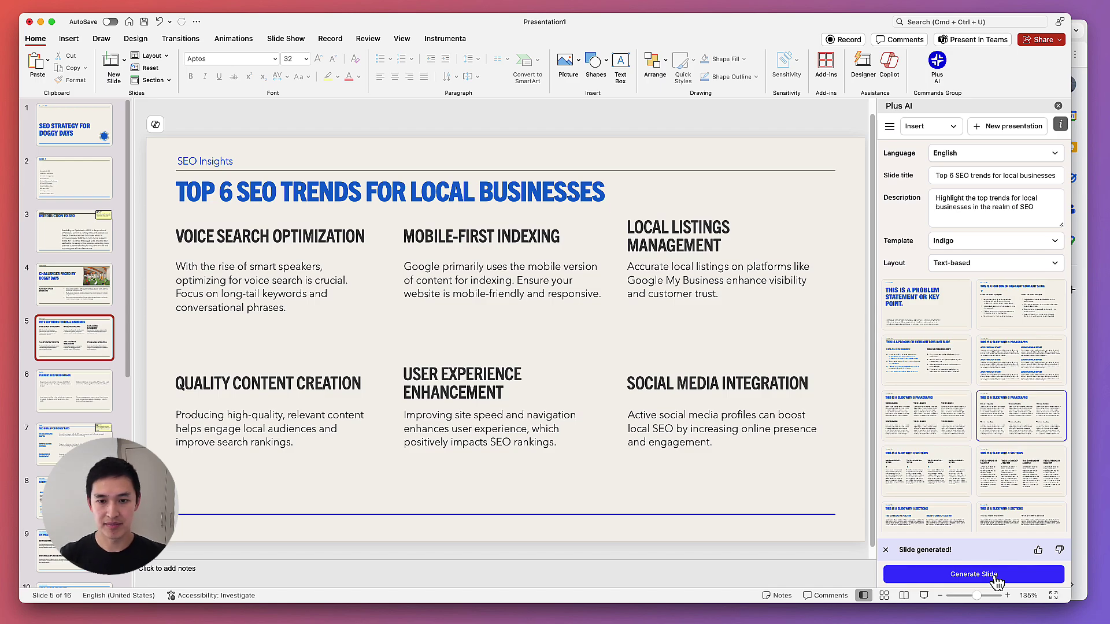
# Step: Use Plus AI Rewrite with the Shorten preset on the current SEO trends slide
pyautogui.click(946, 129)
pyautogui.click(944, 183)
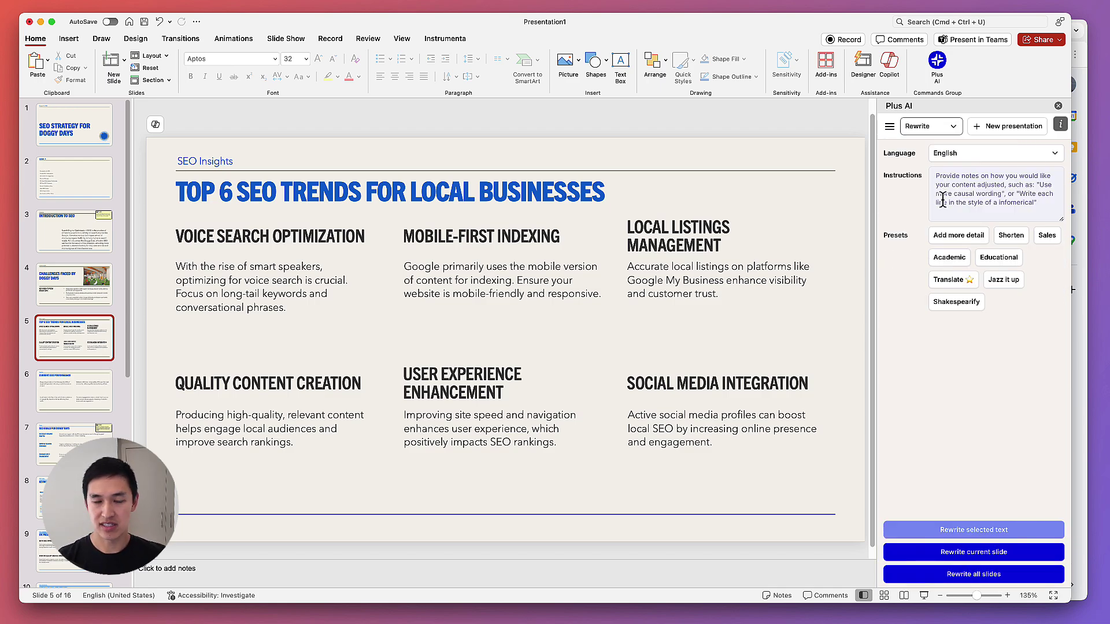
pyautogui.click(1010, 236)
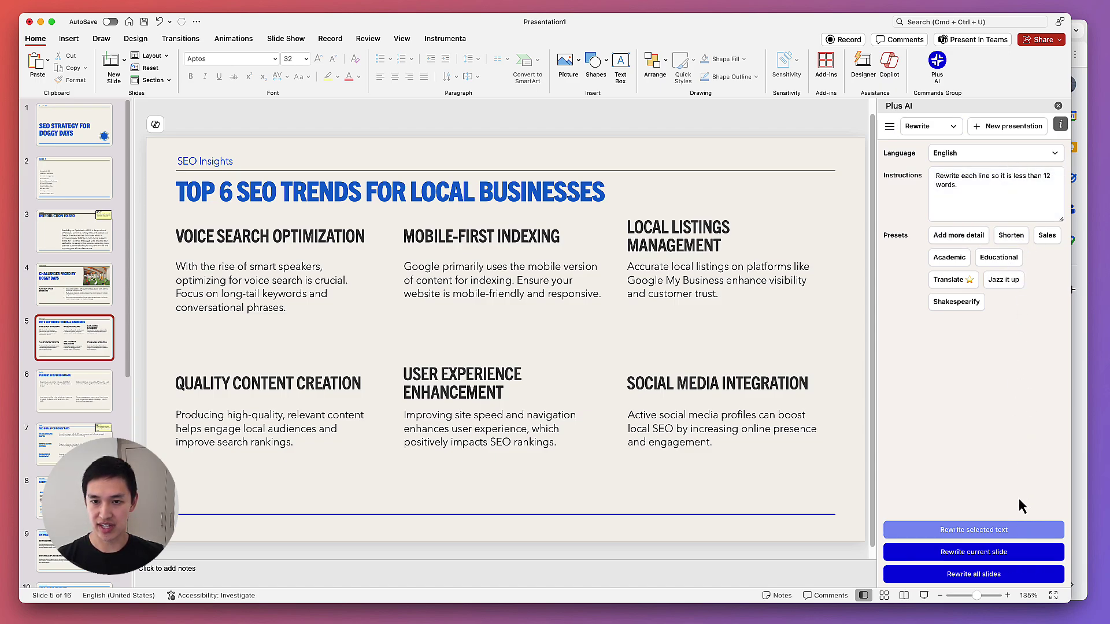
pyautogui.click(1003, 554)
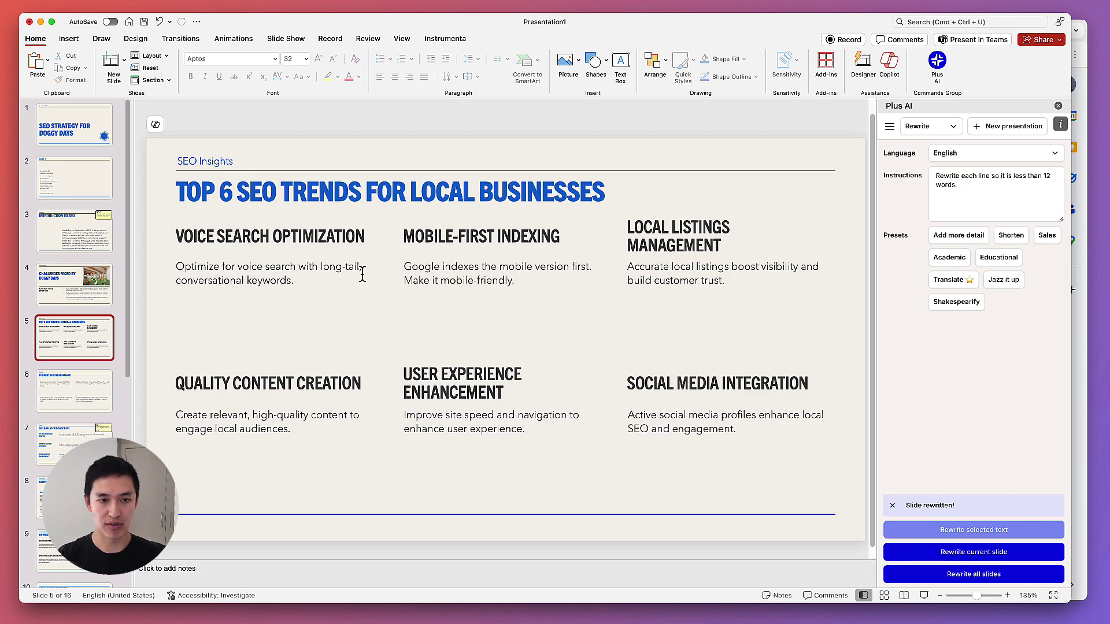
pyautogui.moveTo(248, 325); pyautogui.dragTo(727, 251)
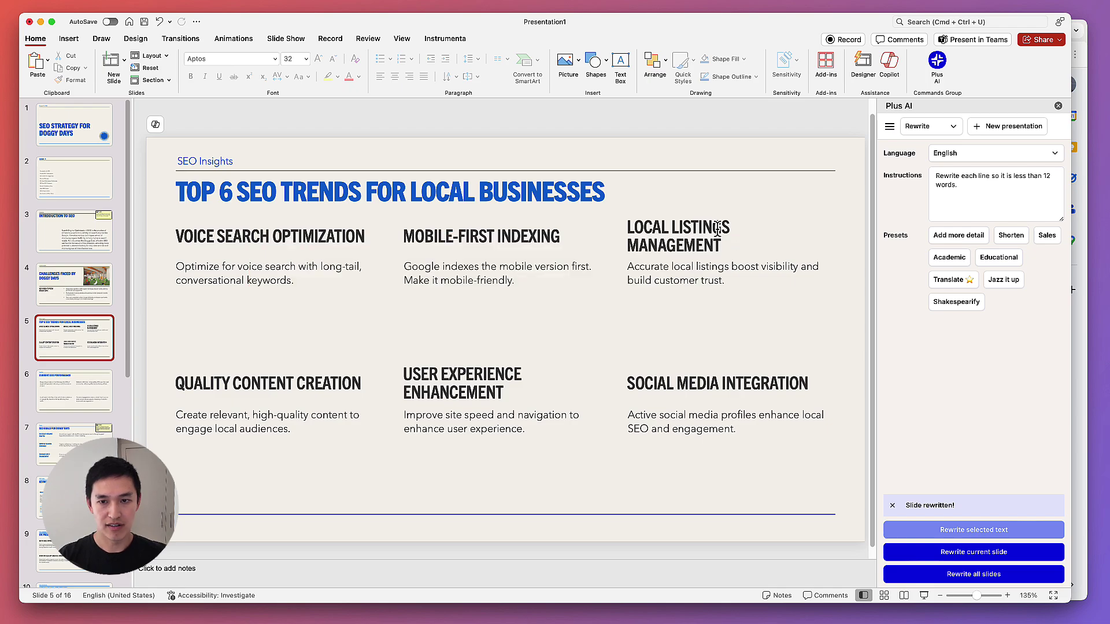
pyautogui.click(720, 229)
pyautogui.moveTo(850, 201); pyautogui.dragTo(149, 403)
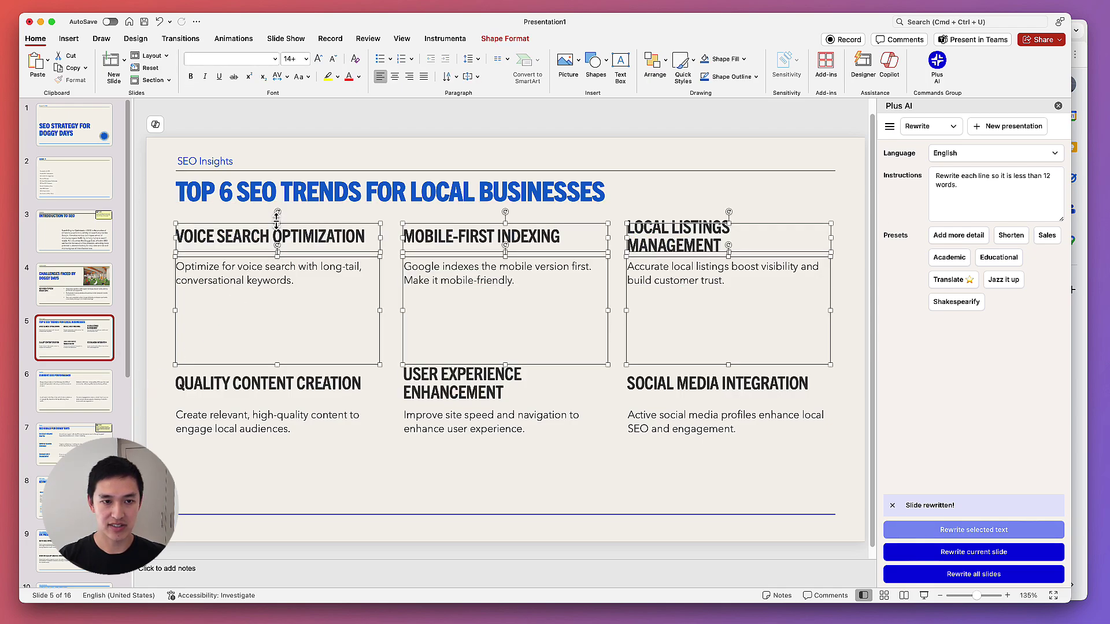
pyautogui.moveTo(260, 249); pyautogui.dragTo(300, 362)
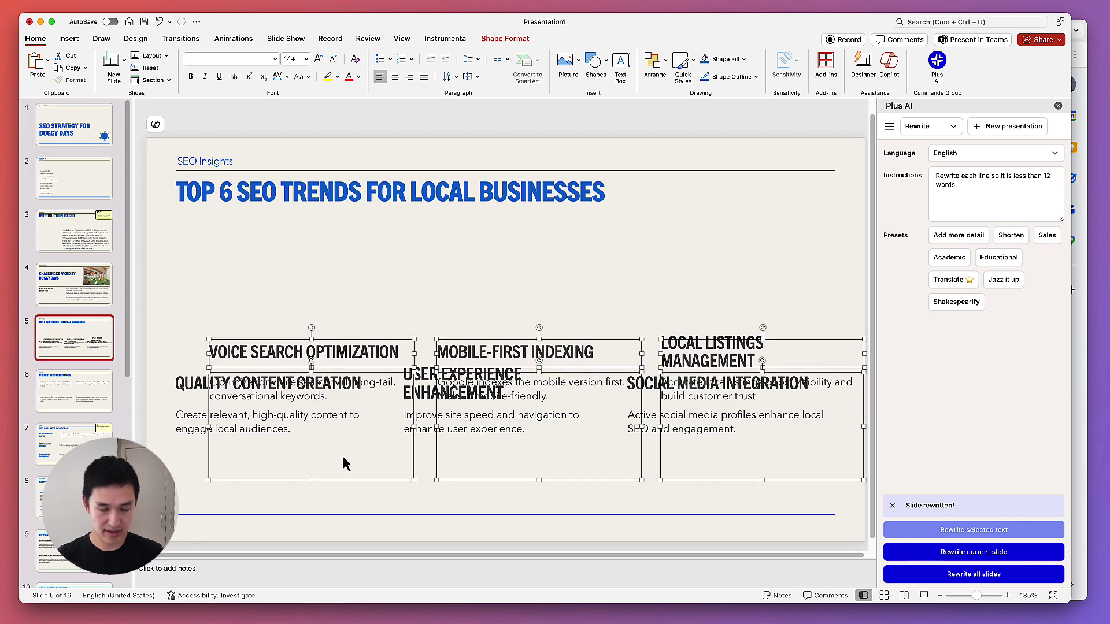
pyautogui.press('super+z')
pyautogui.click(167, 290)
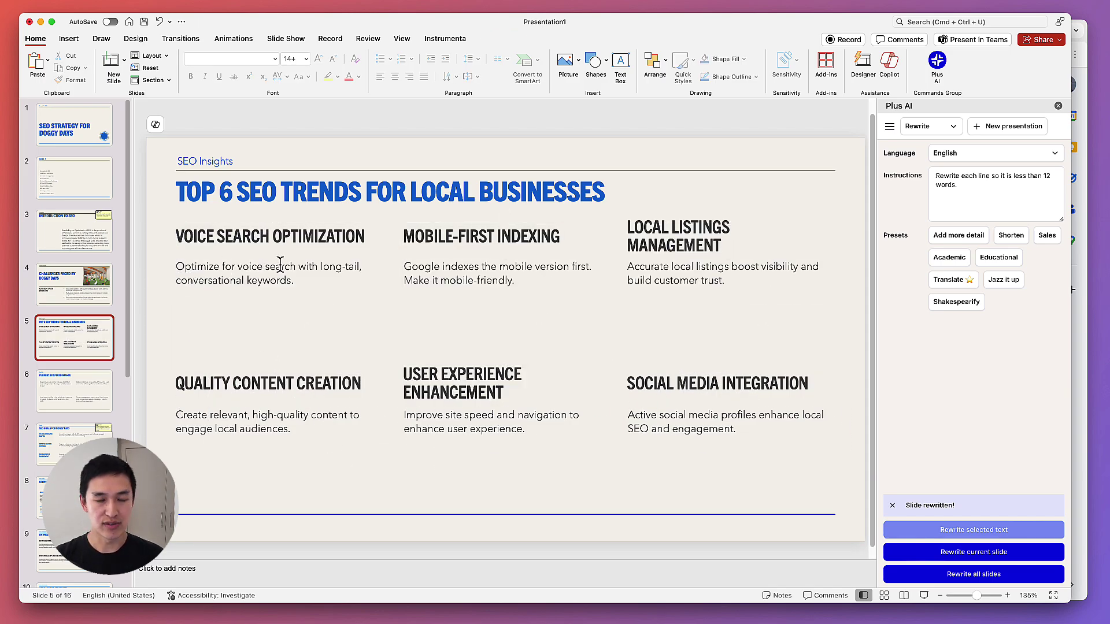
pyautogui.click(336, 267)
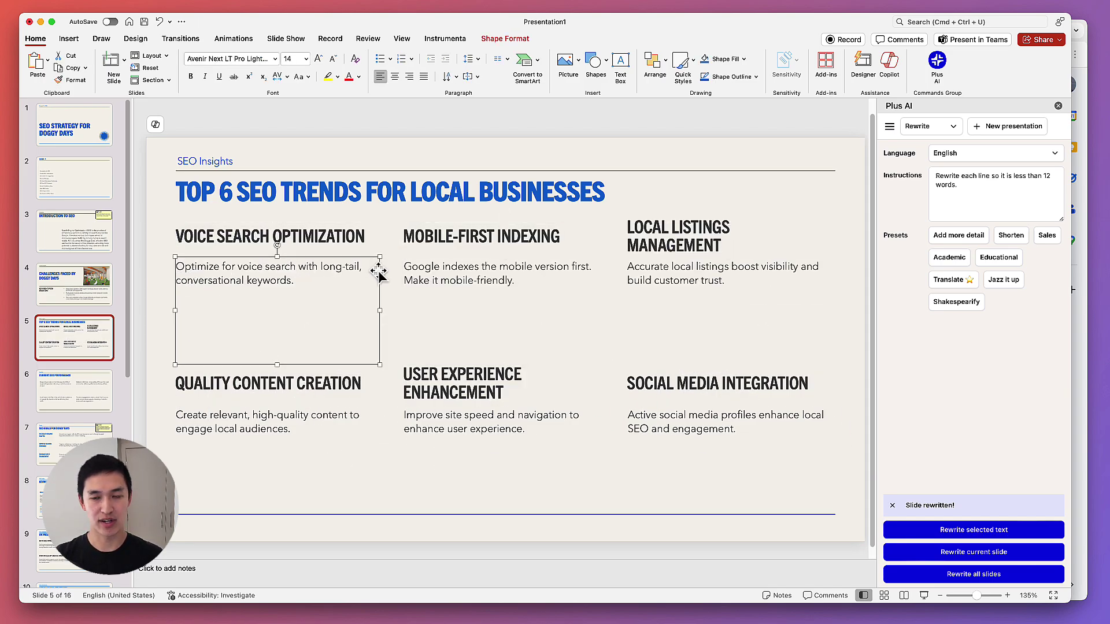